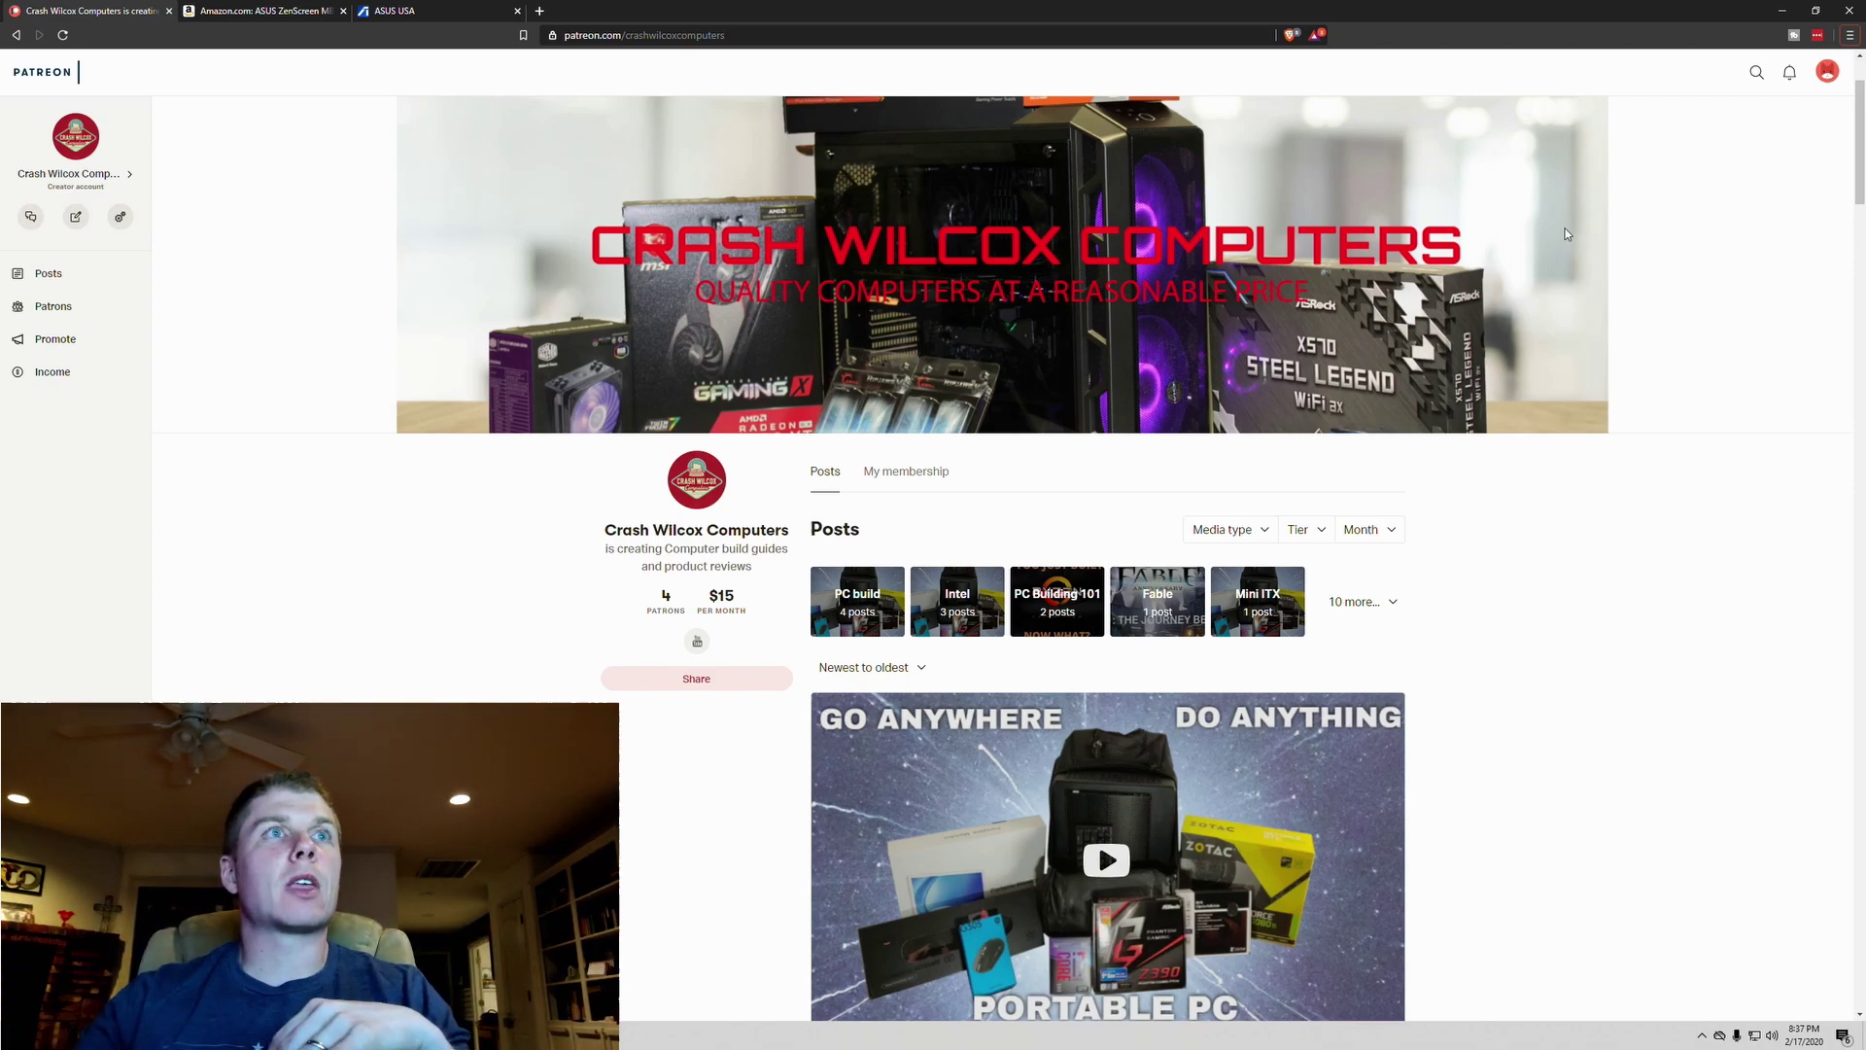
# - Show the Amazon listing for the ASUS ZenScreen MB16AC monitor at $232.99
pyautogui.click(236, 10)
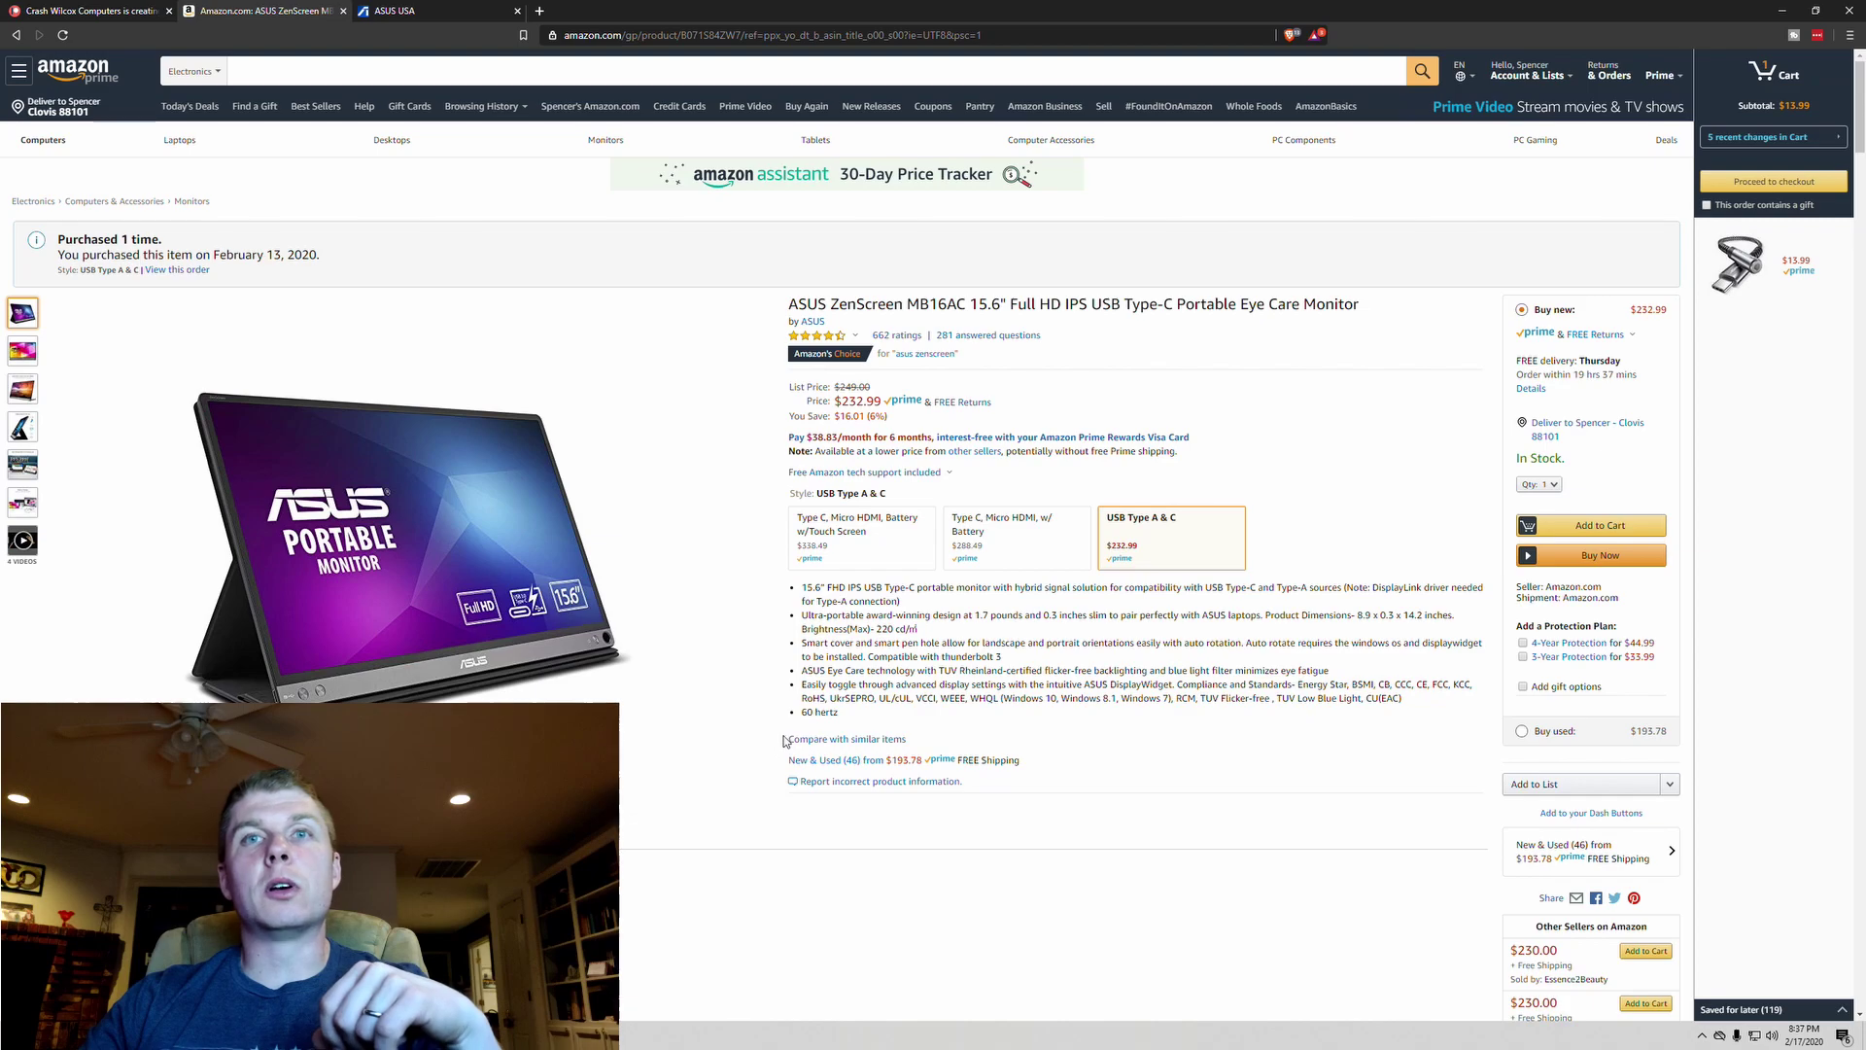
pyautogui.press('super+e')
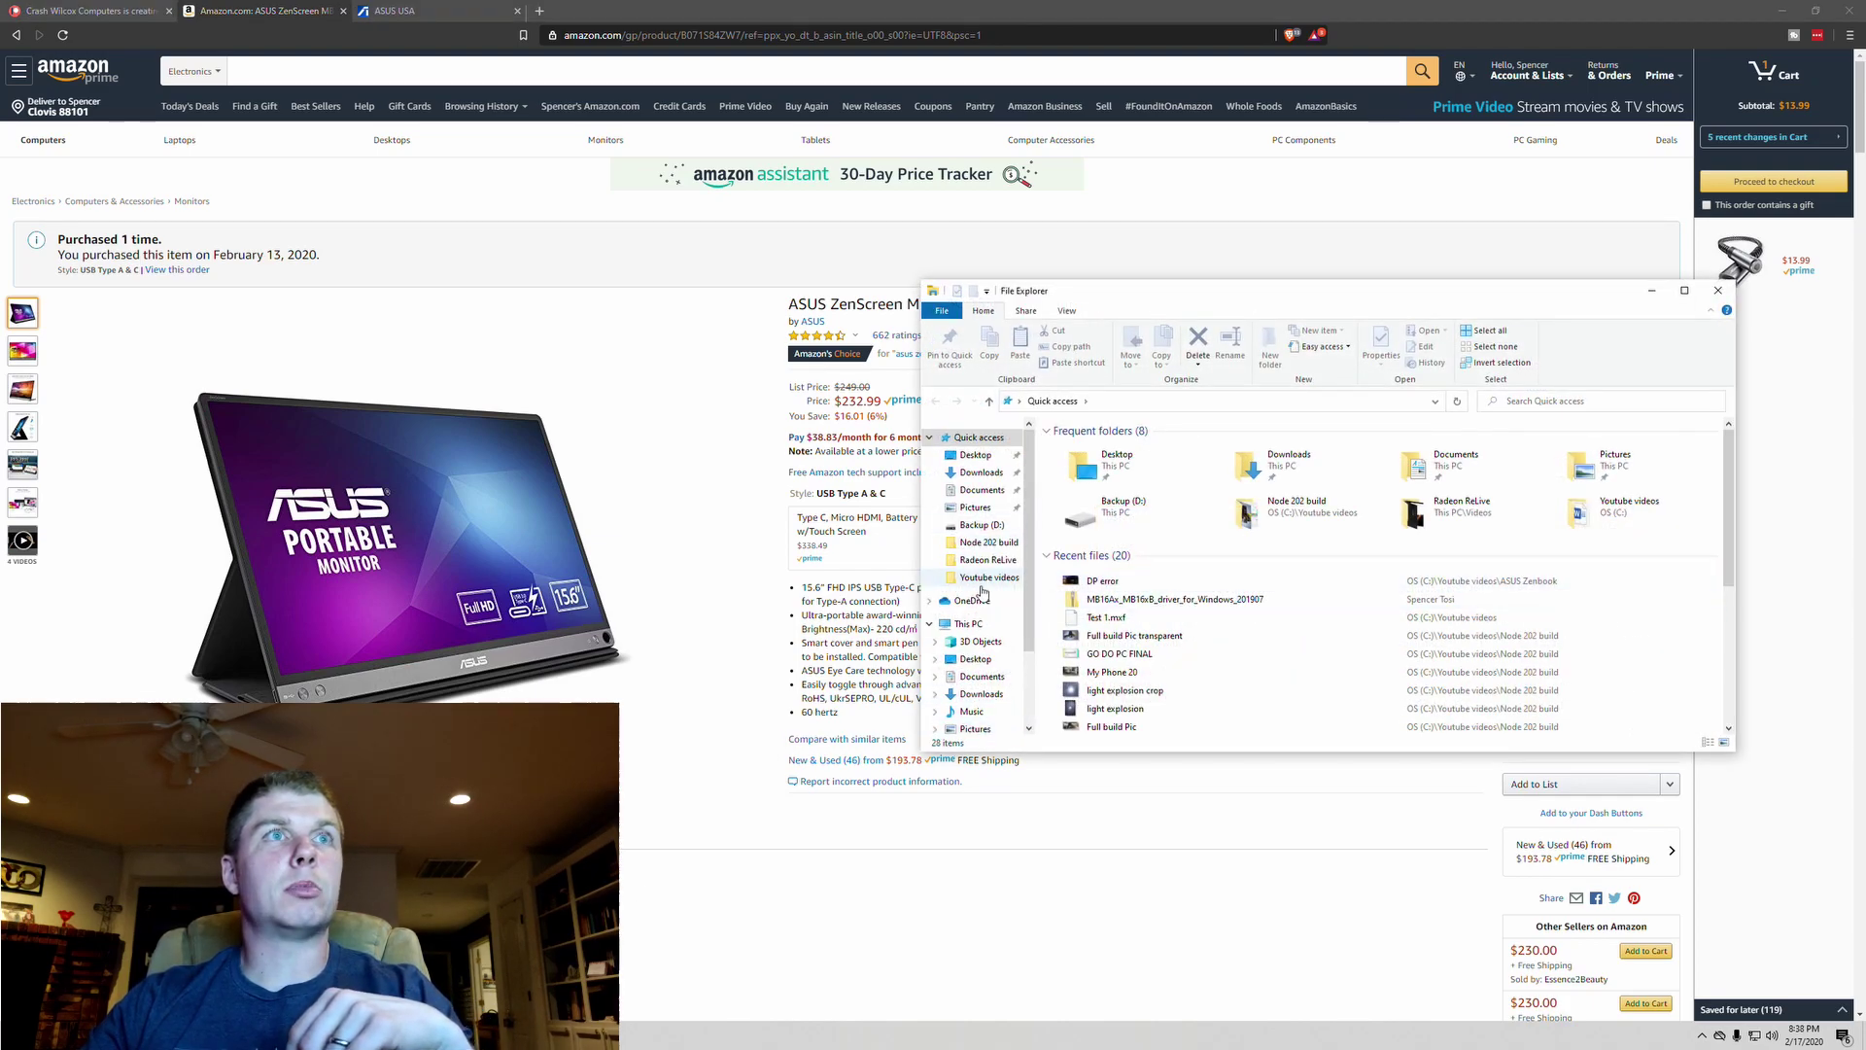
pyautogui.click(988, 577)
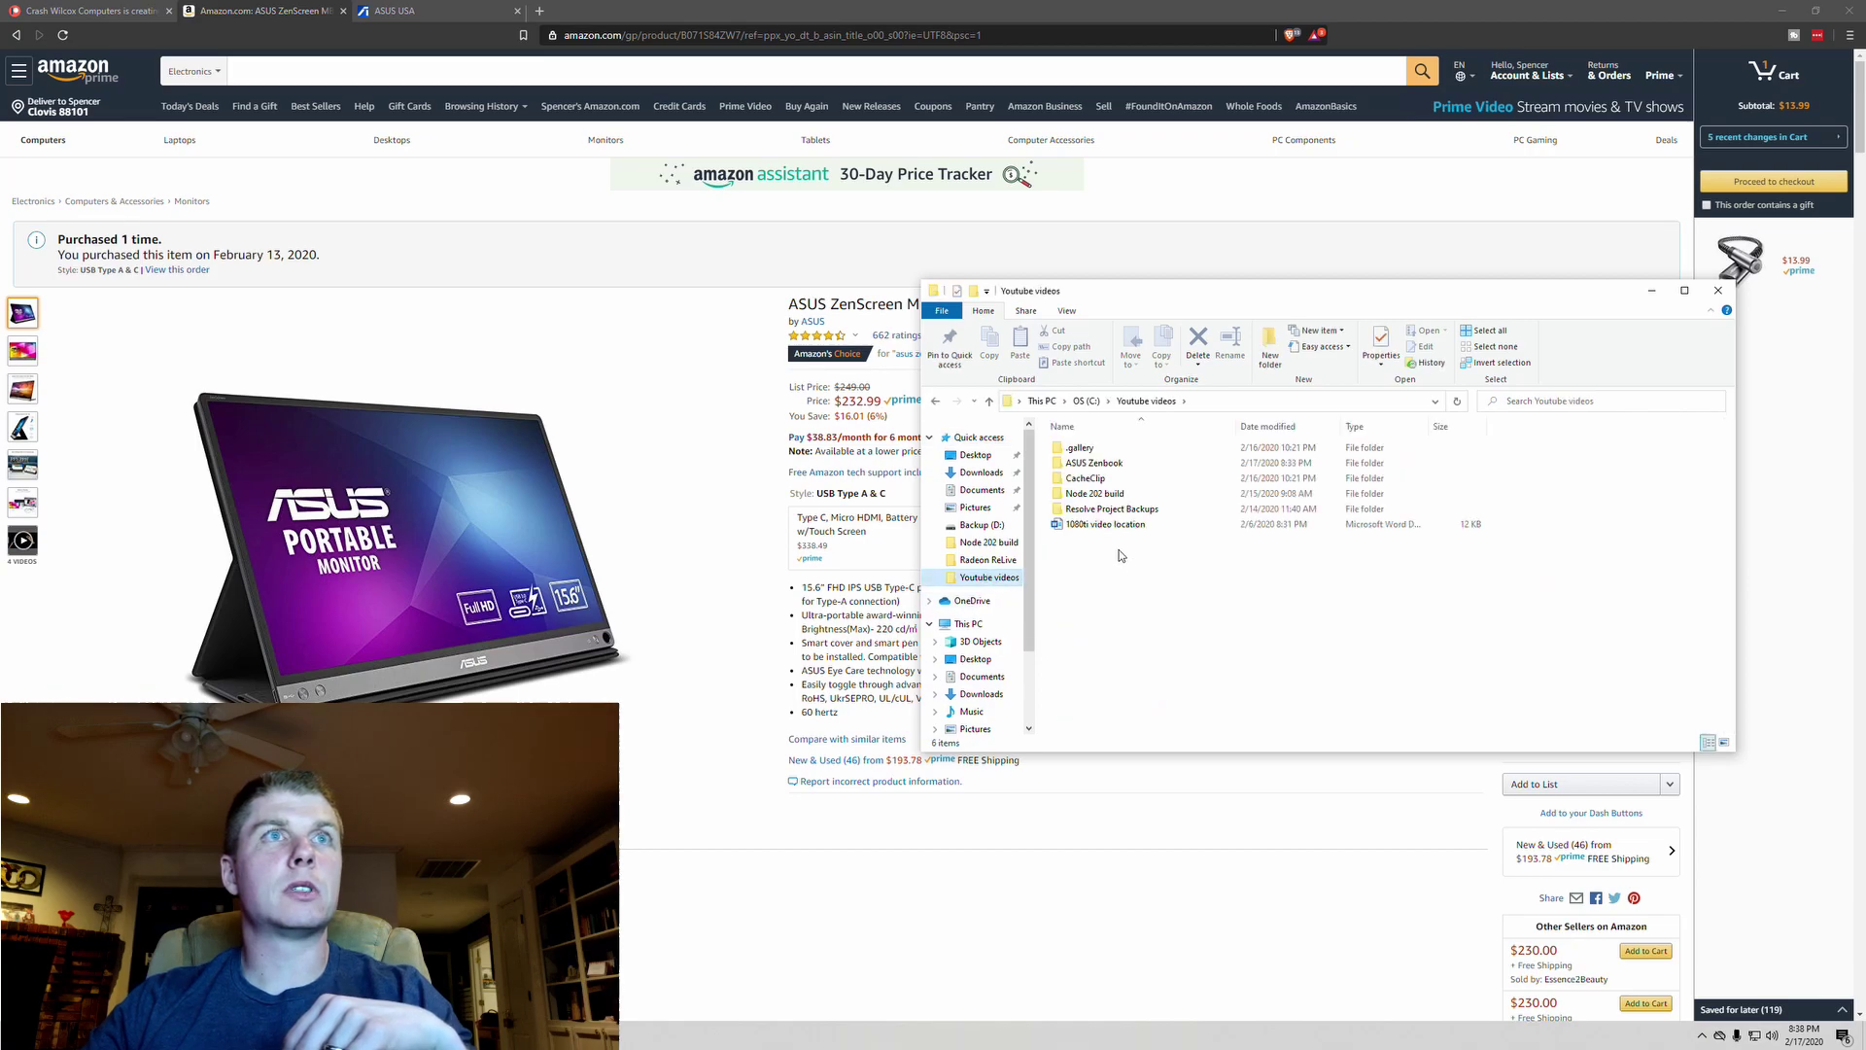
pyautogui.doubleClick(1105, 462)
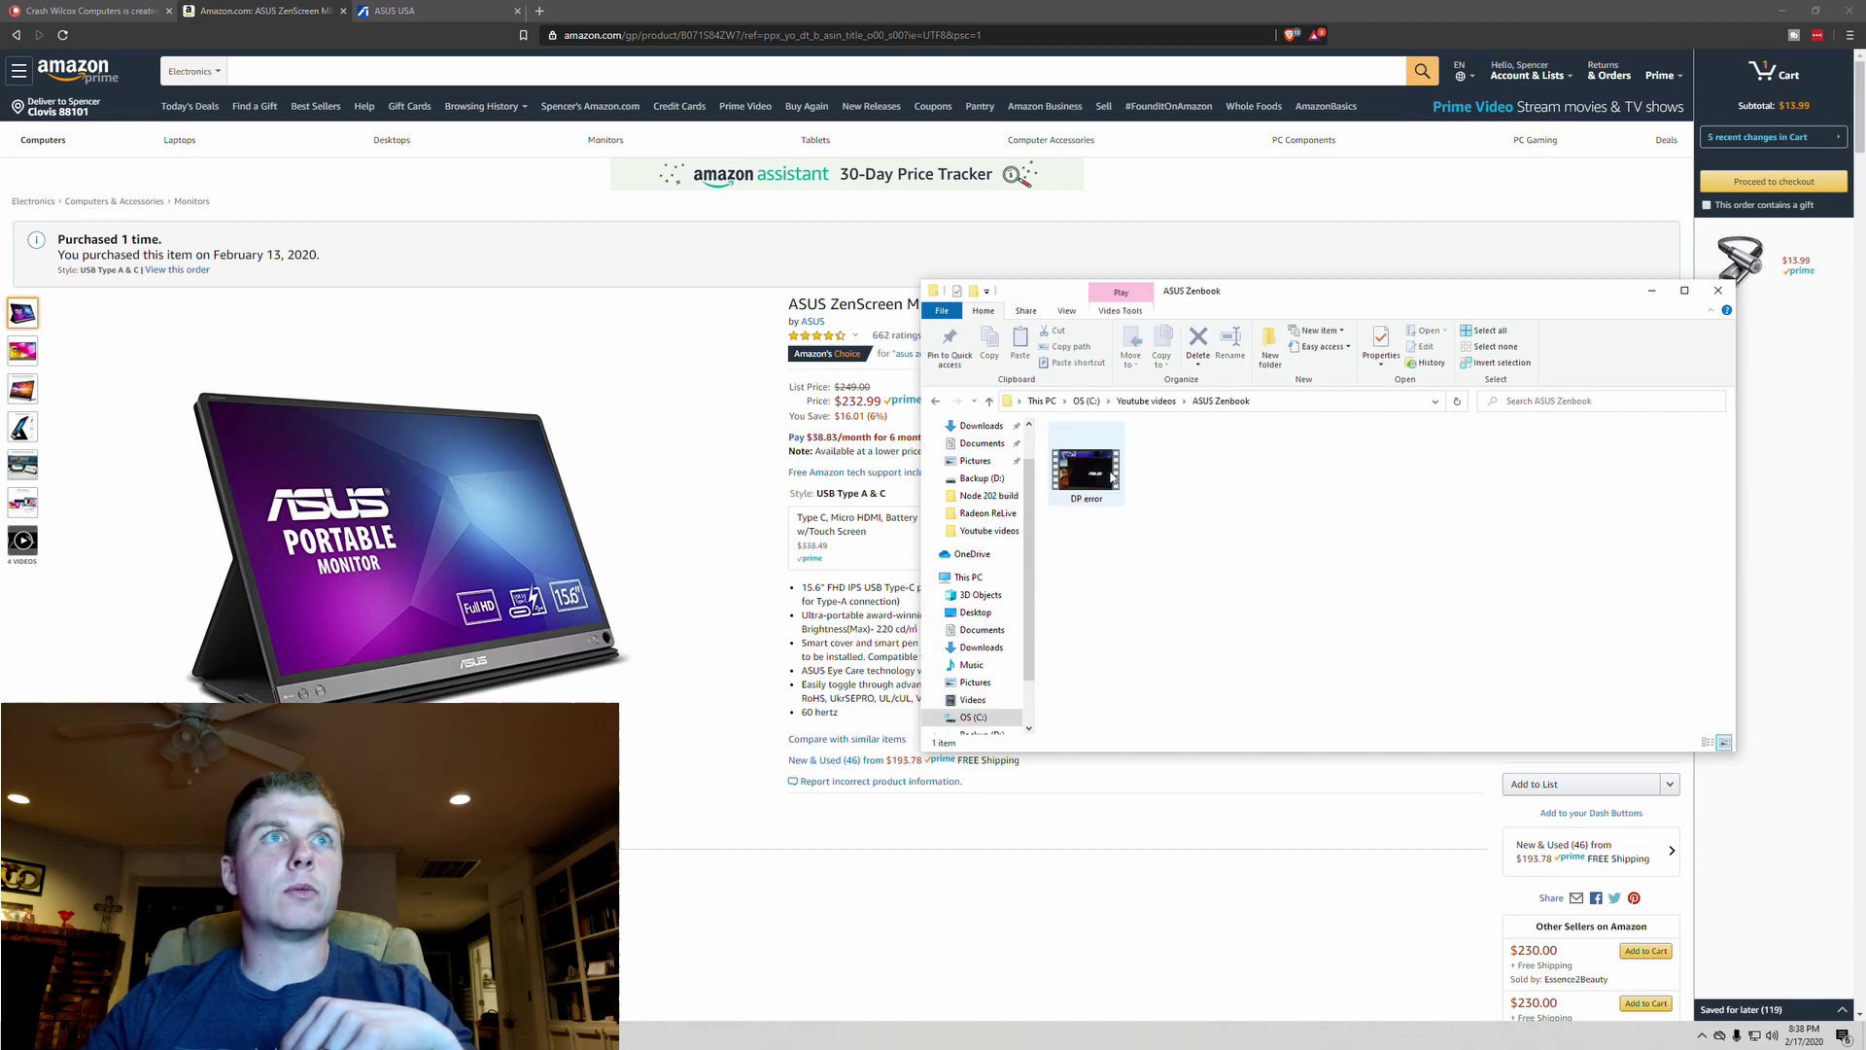
pyautogui.doubleClick(1112, 475)
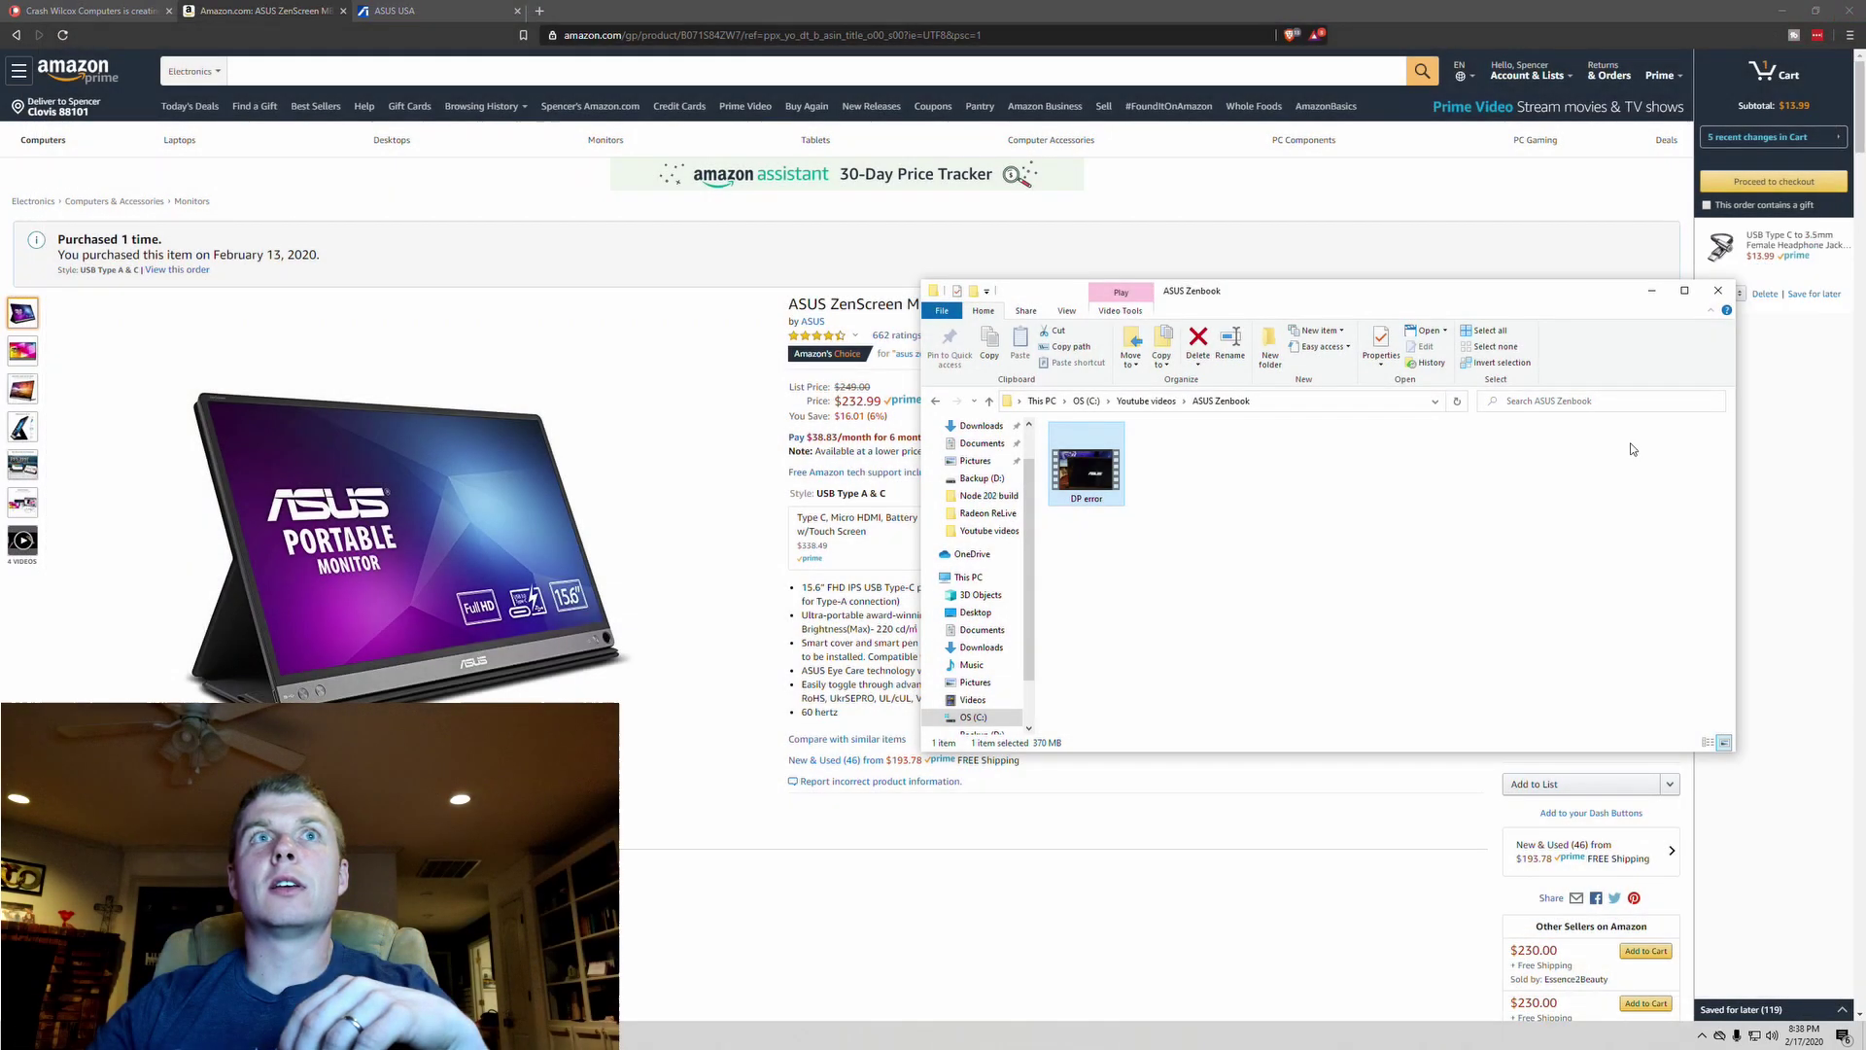
pyautogui.click(1717, 290)
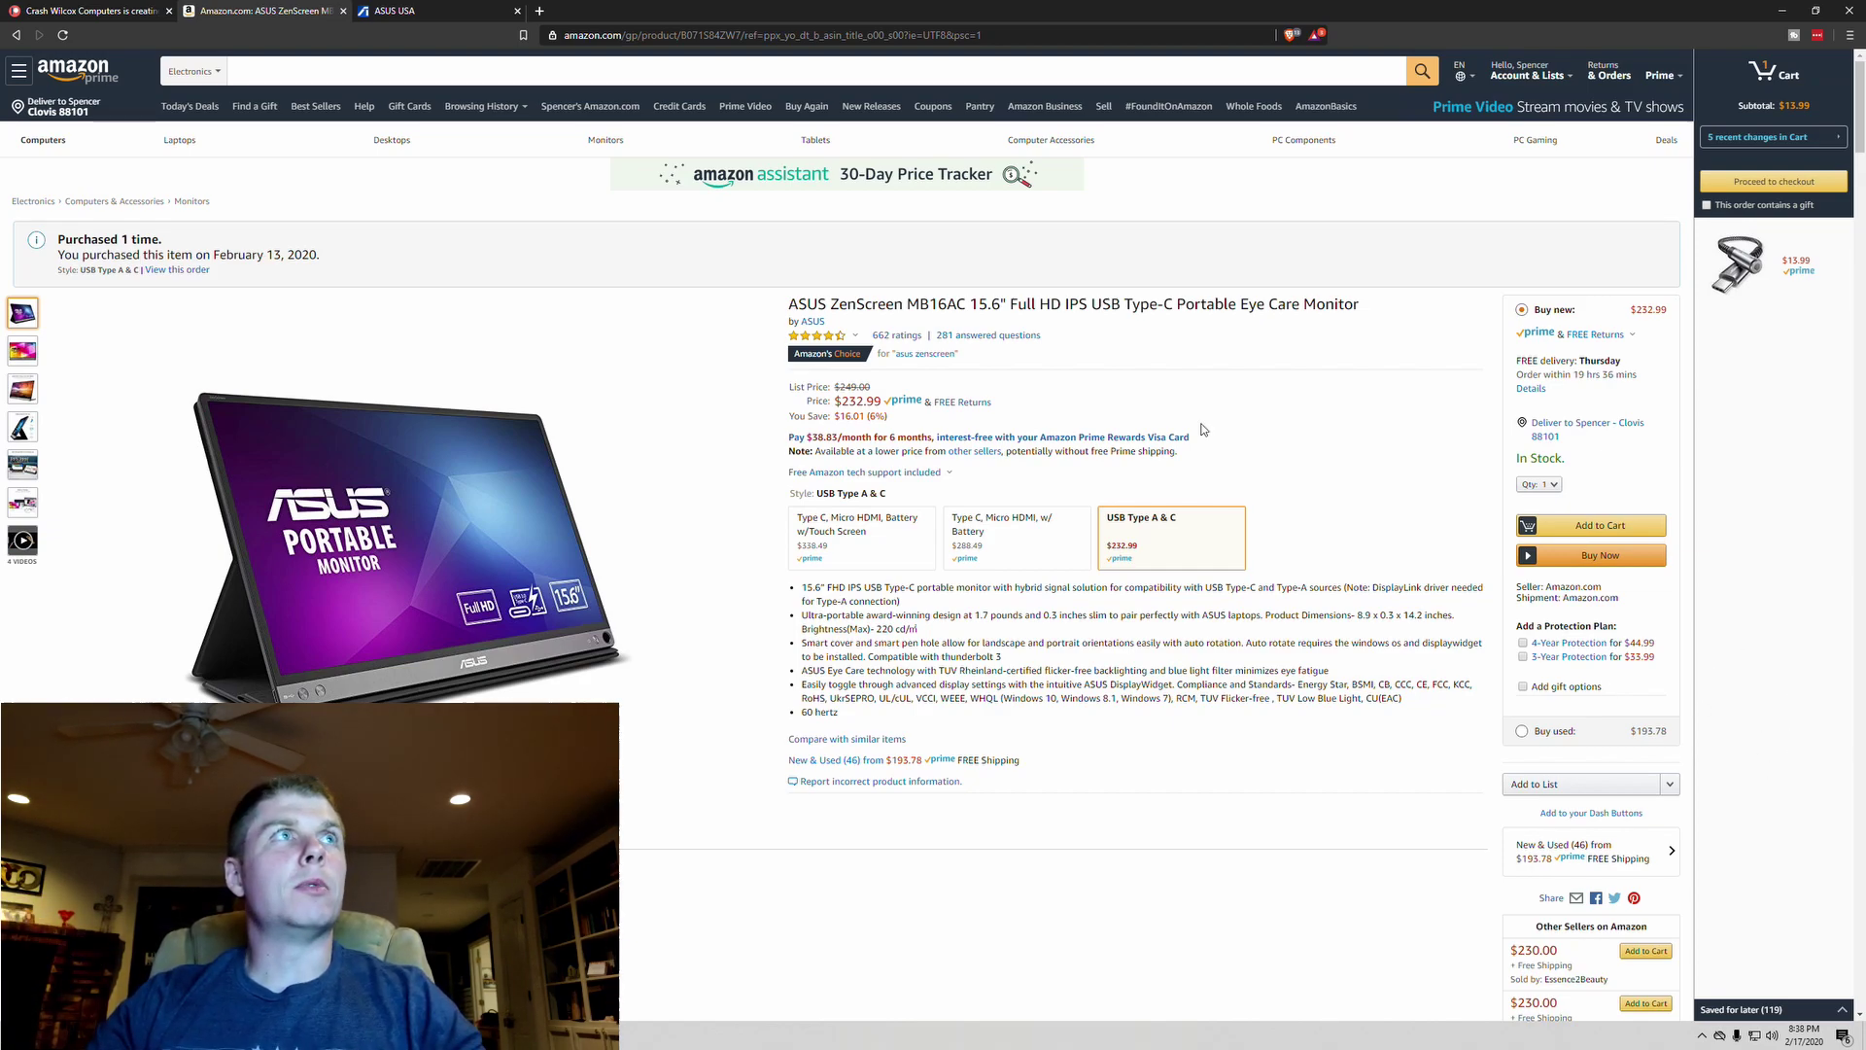
# - Go from the ASUS USA site's Support page into the Download Center
pyautogui.click(435, 12)
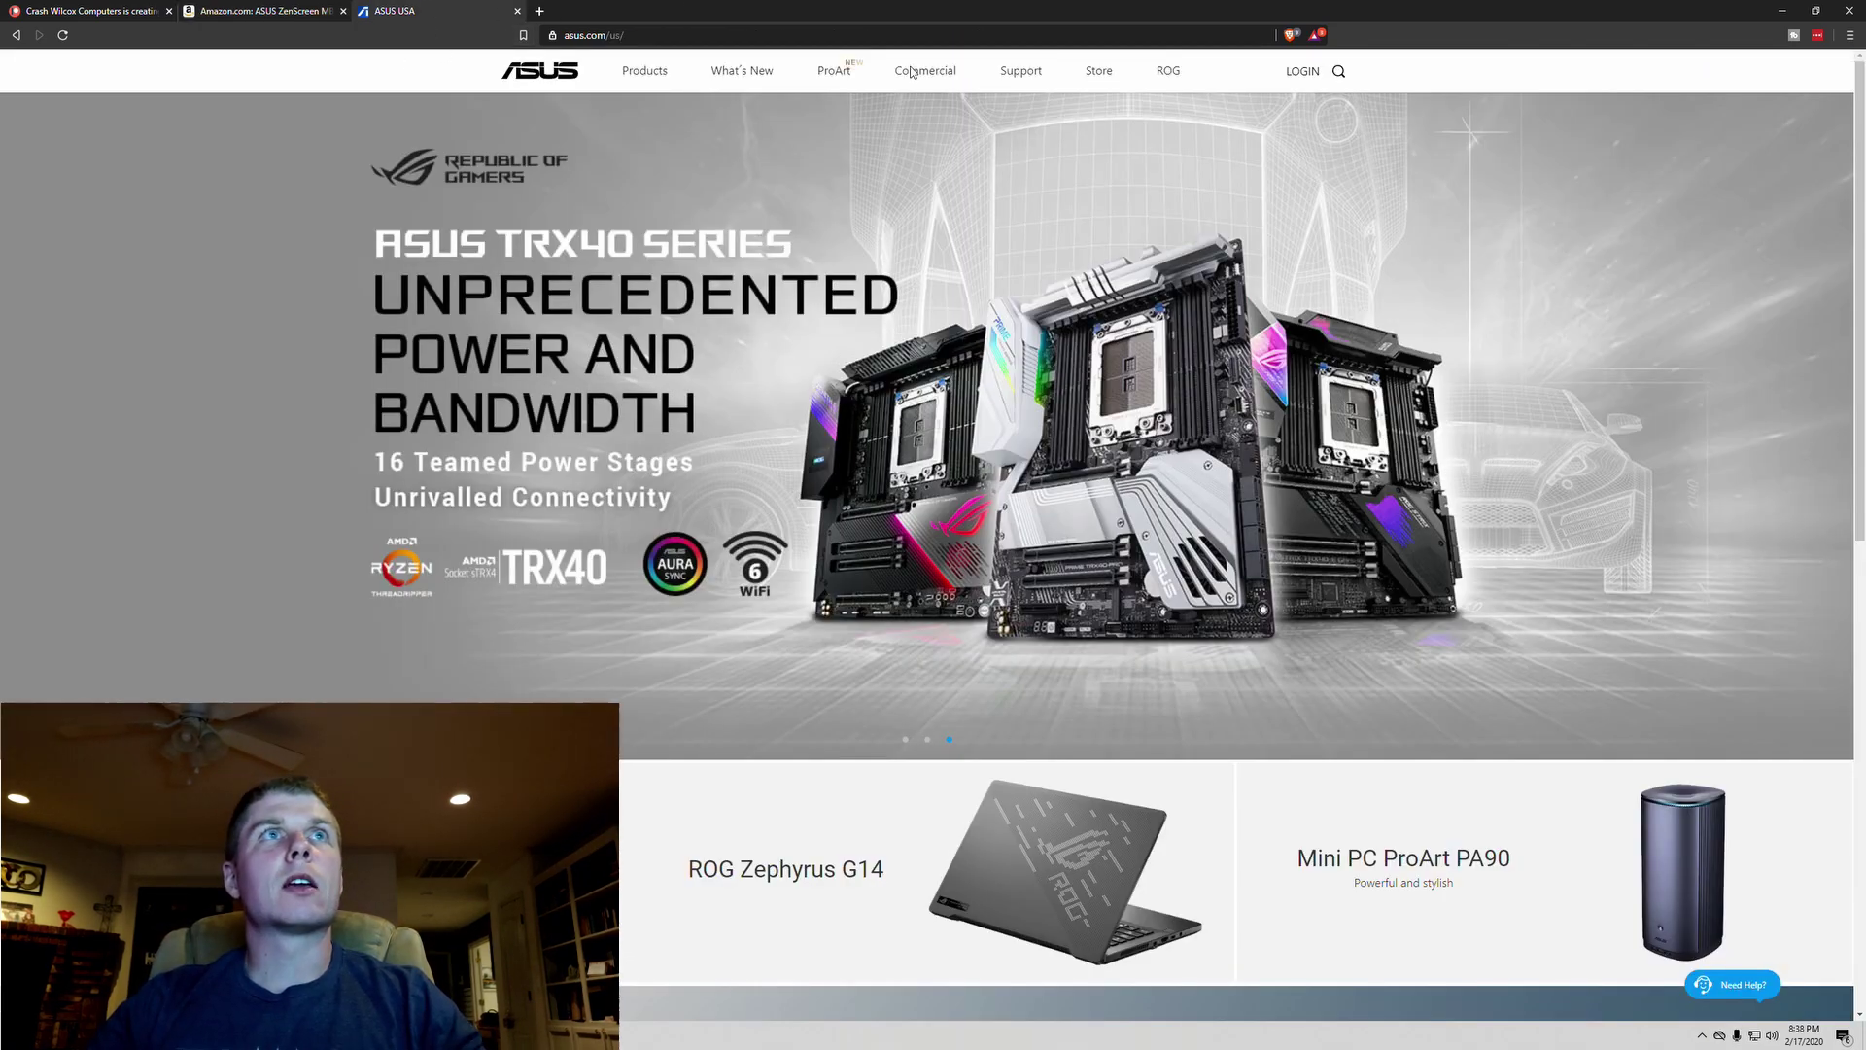
pyautogui.click(1021, 118)
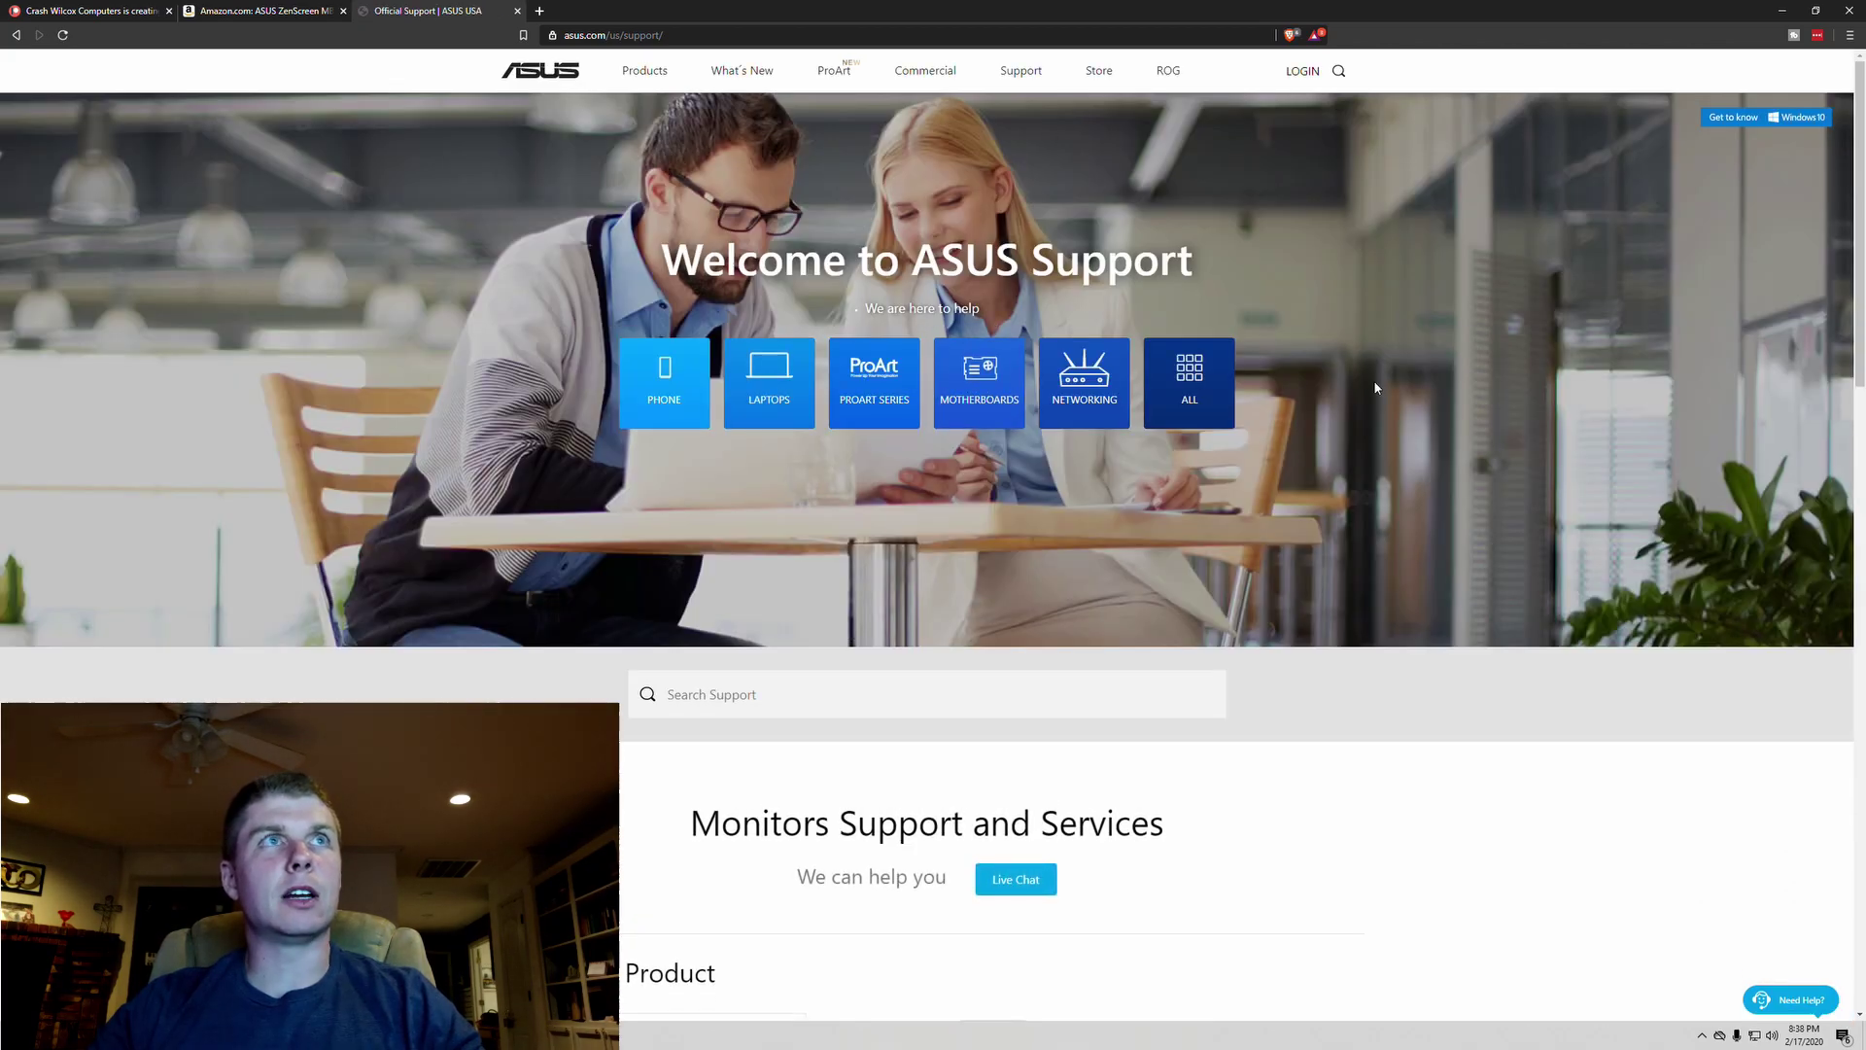
pyautogui.scroll(-3, 1096, 598)
pyautogui.scroll(-3, 1095, 592)
pyautogui.scroll(-2, 1095, 591)
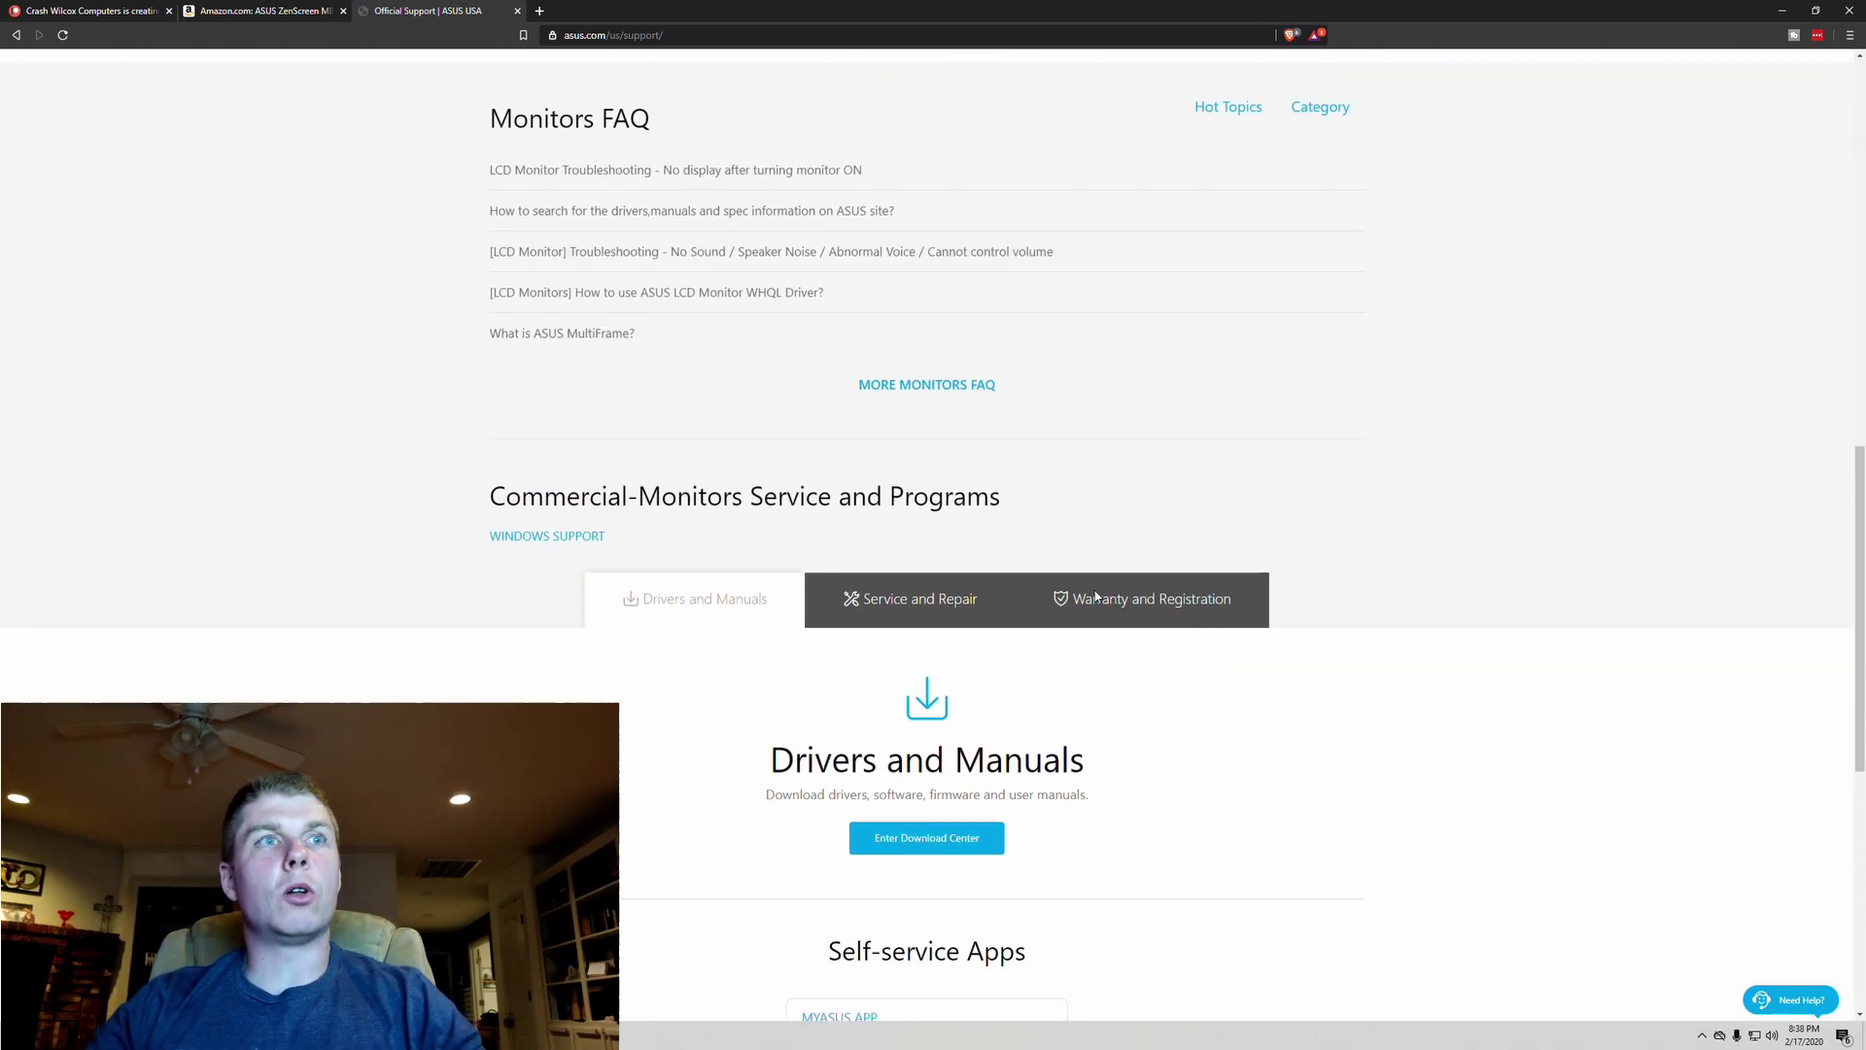
pyautogui.scroll(-2, 1041, 586)
pyautogui.click(962, 544)
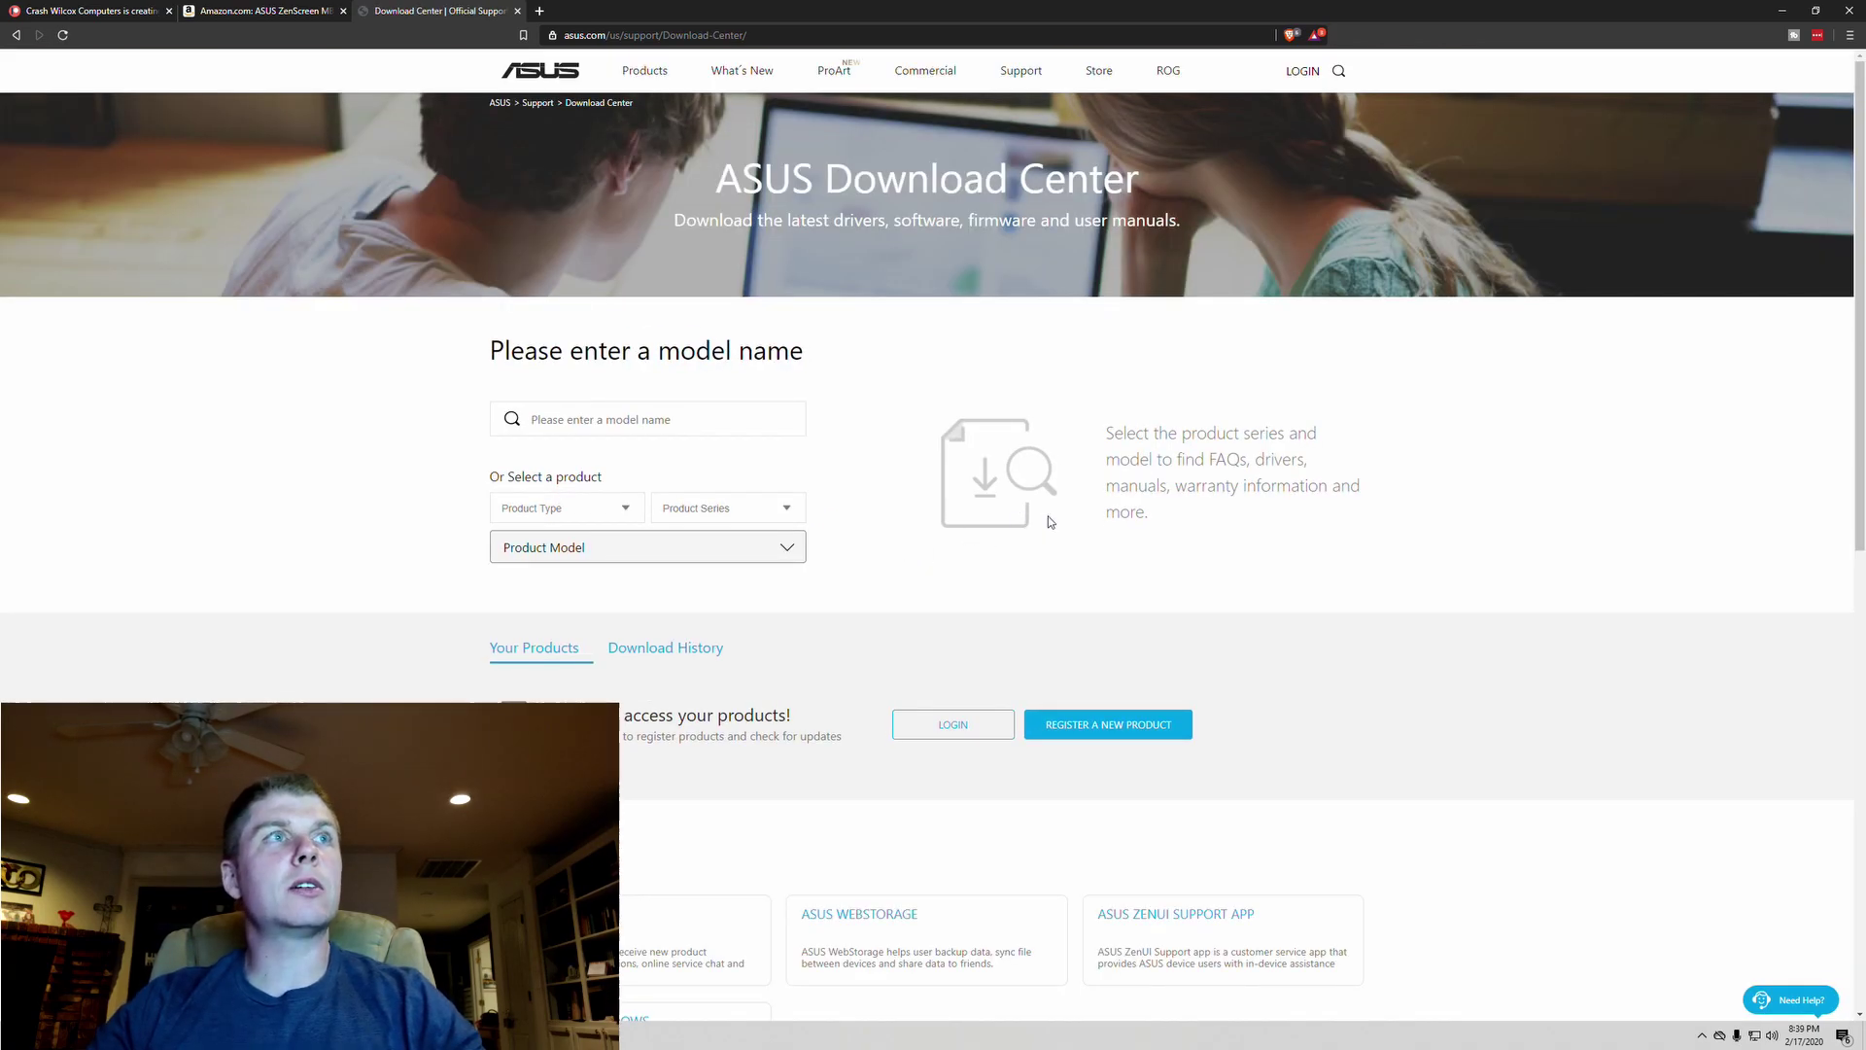
# - Select the ZenScreen MB16ACE model under Monitors › Eye Care in the Download Center
pyautogui.click(578, 514)
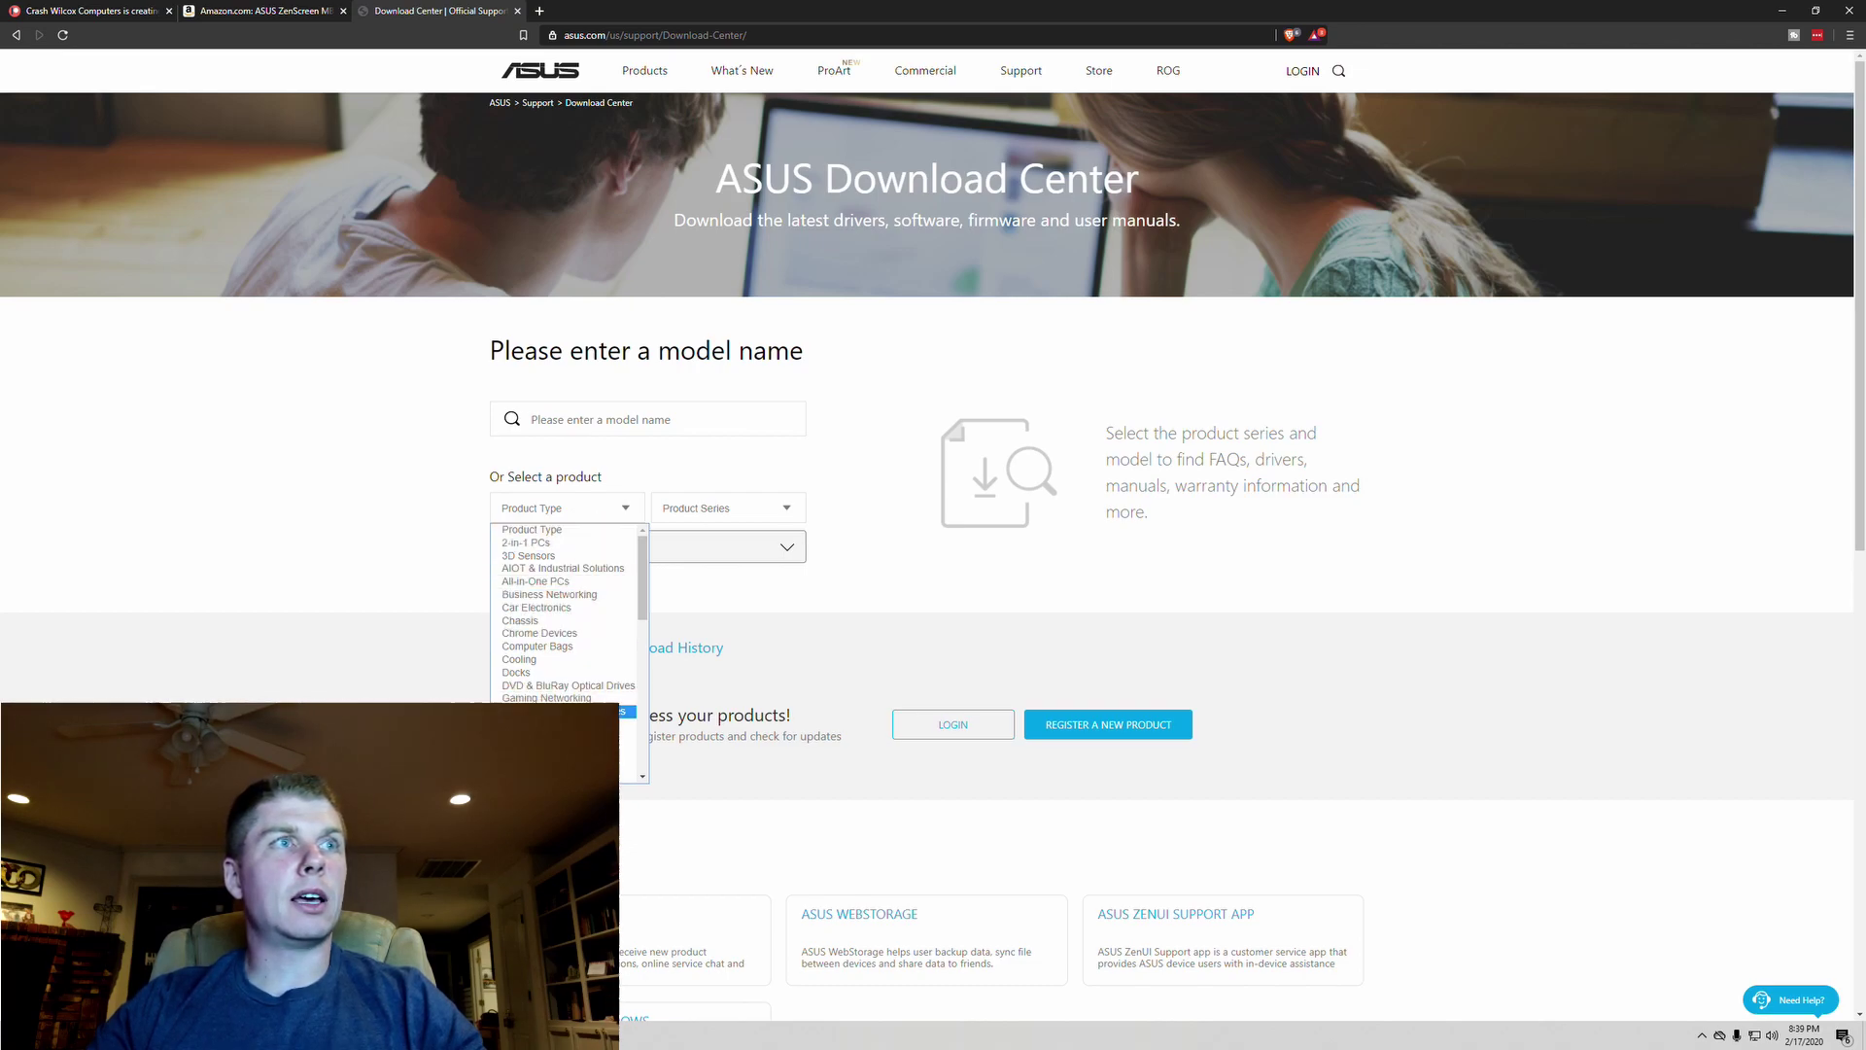
pyautogui.scroll(-3, 568, 613)
pyautogui.scroll(-2, 569, 612)
pyautogui.scroll(-2, 568, 613)
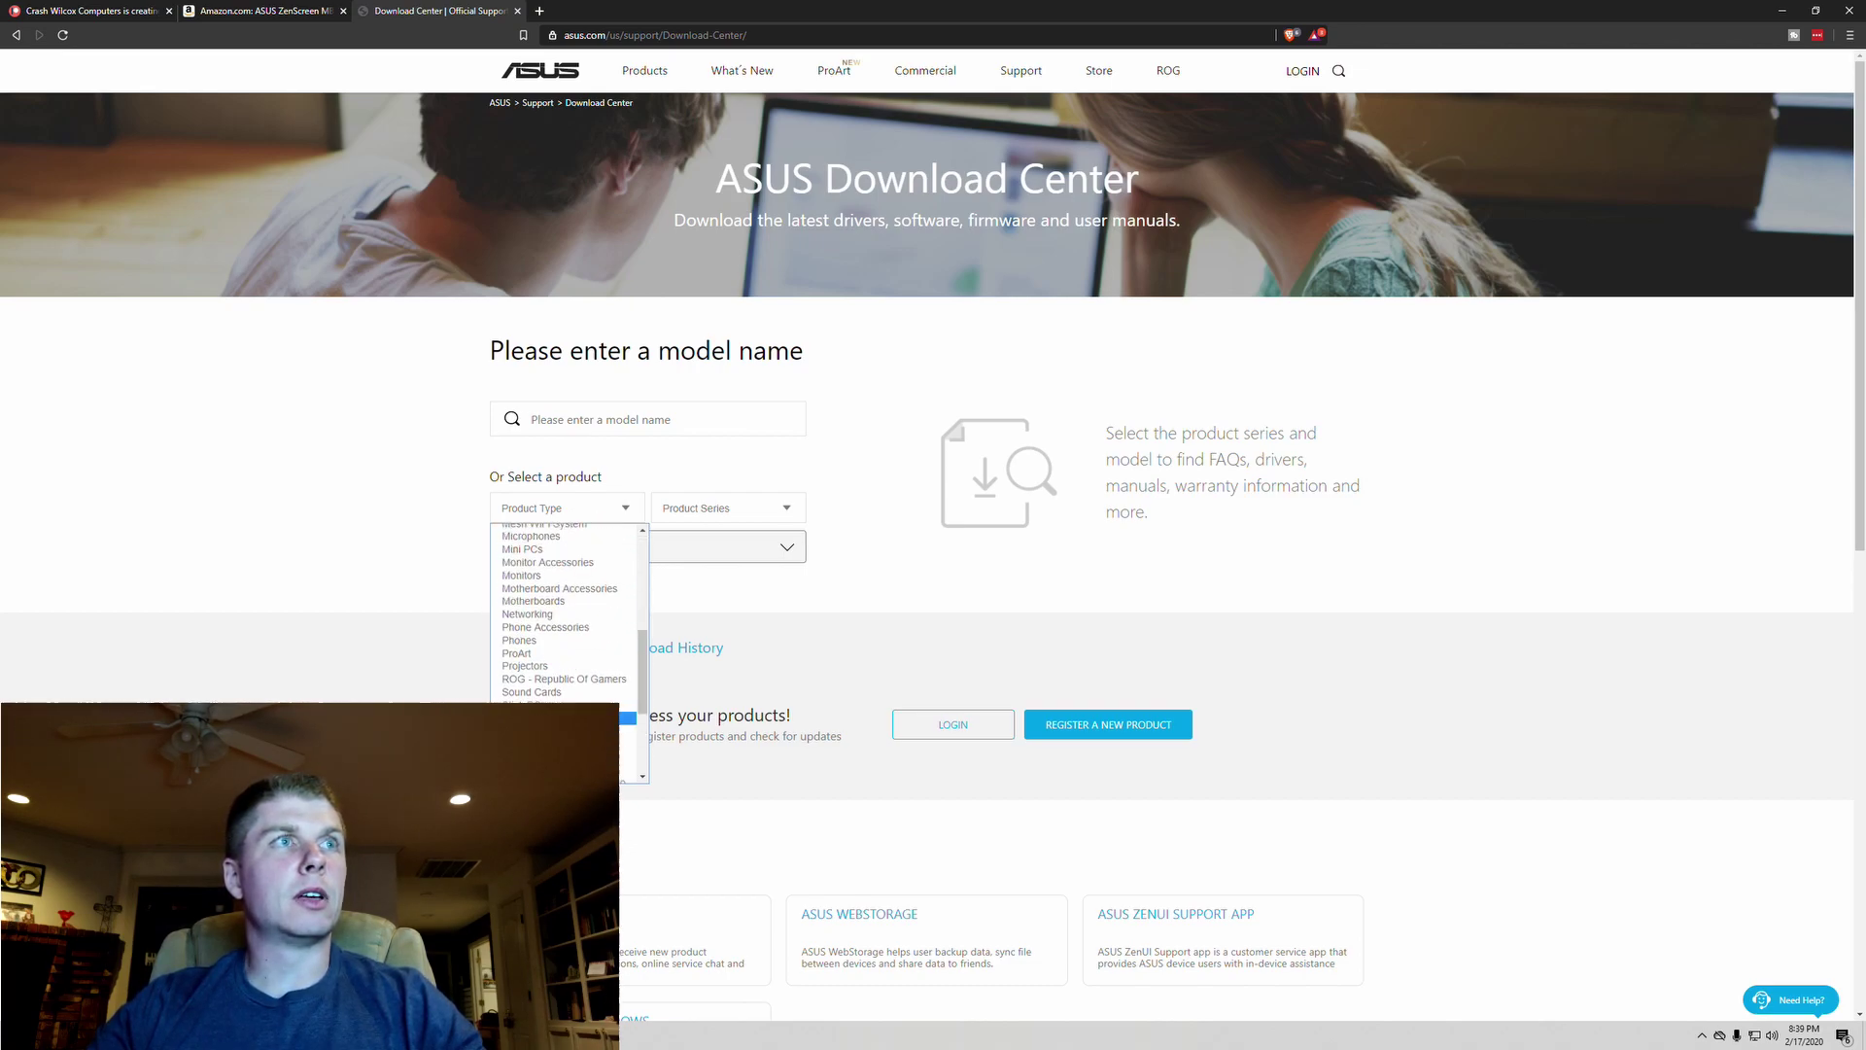
pyautogui.click(534, 579)
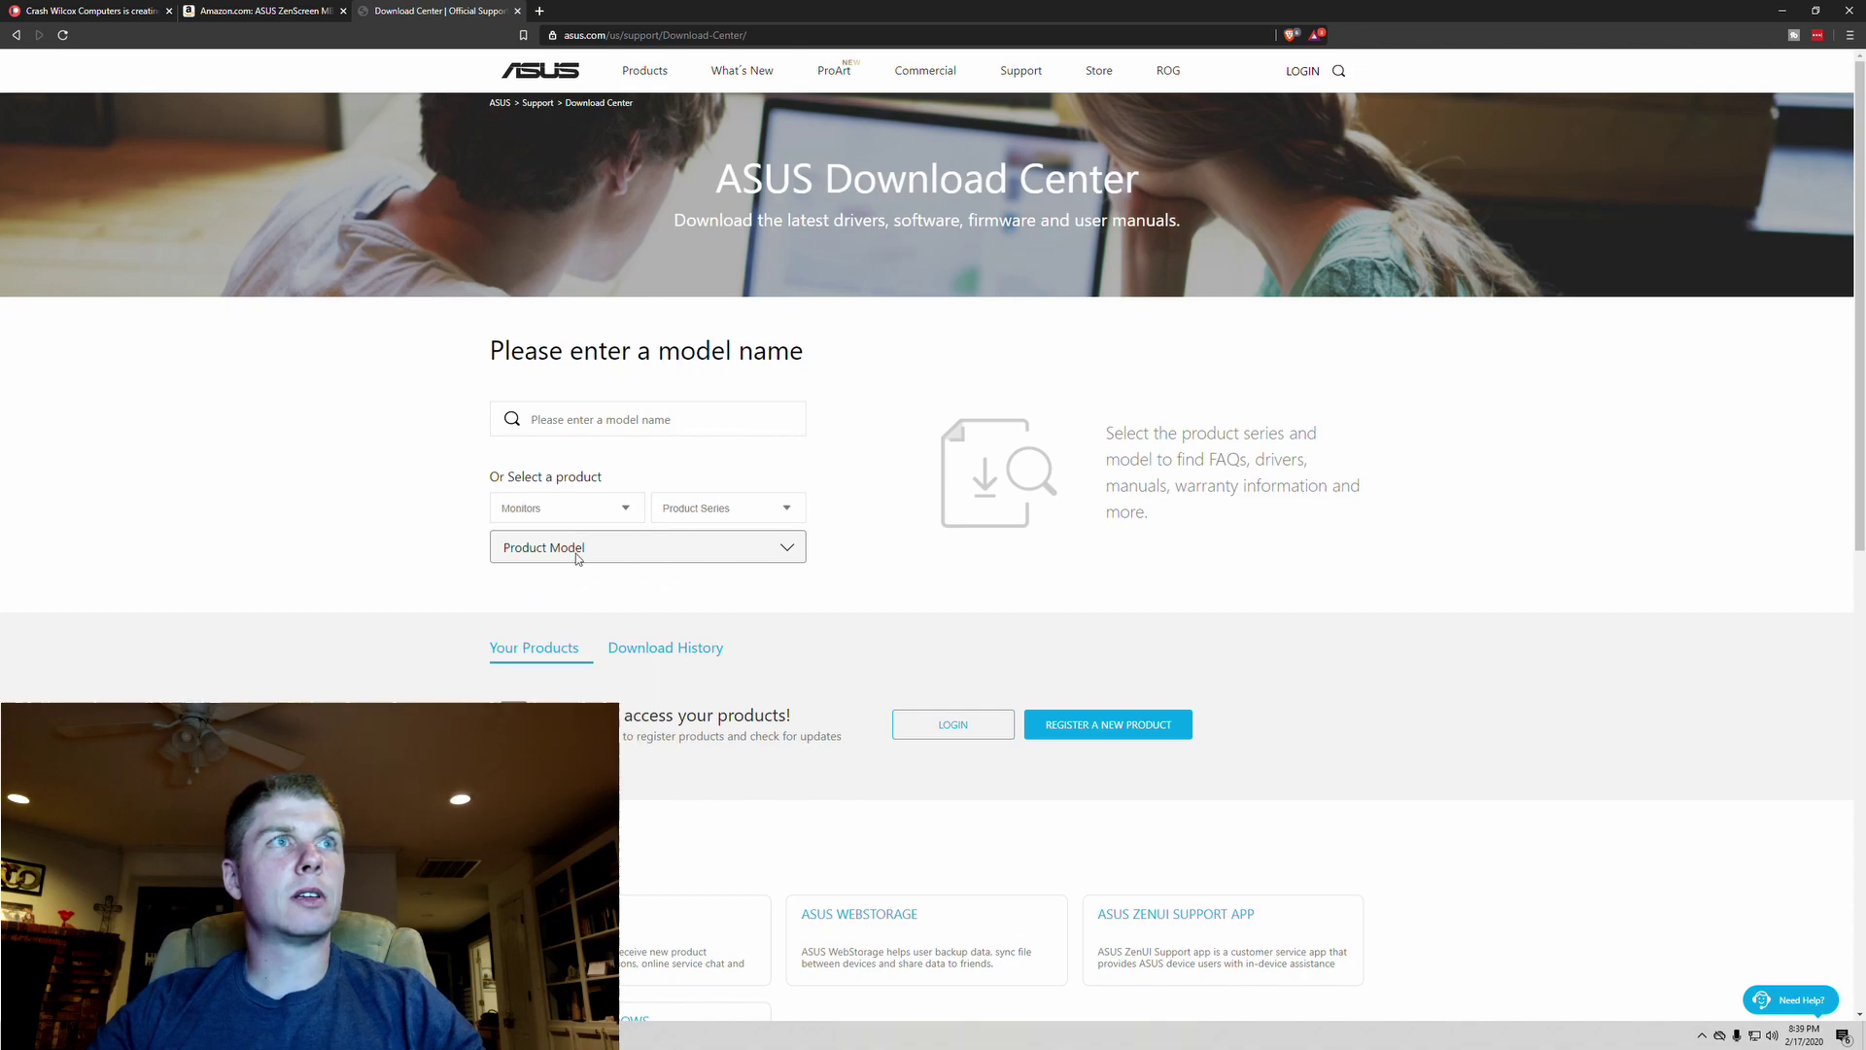
pyautogui.click(751, 514)
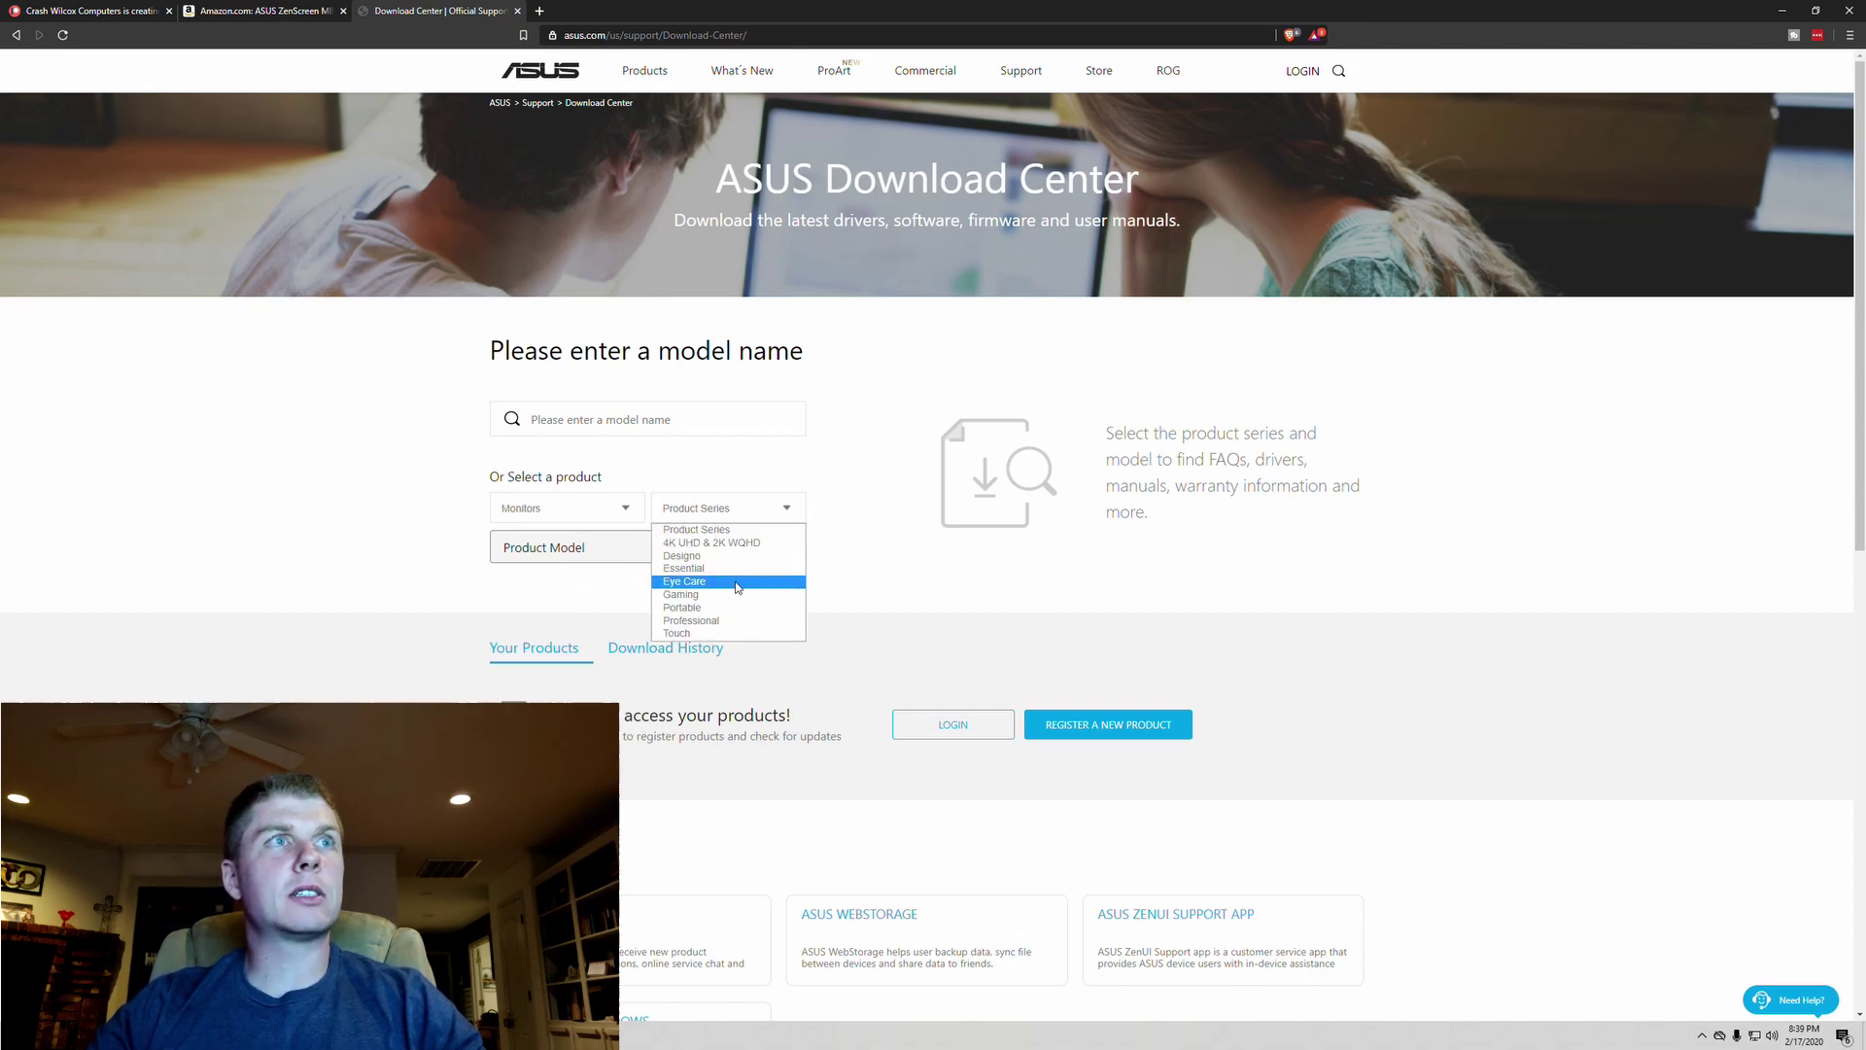
pyautogui.click(686, 585)
pyautogui.click(787, 546)
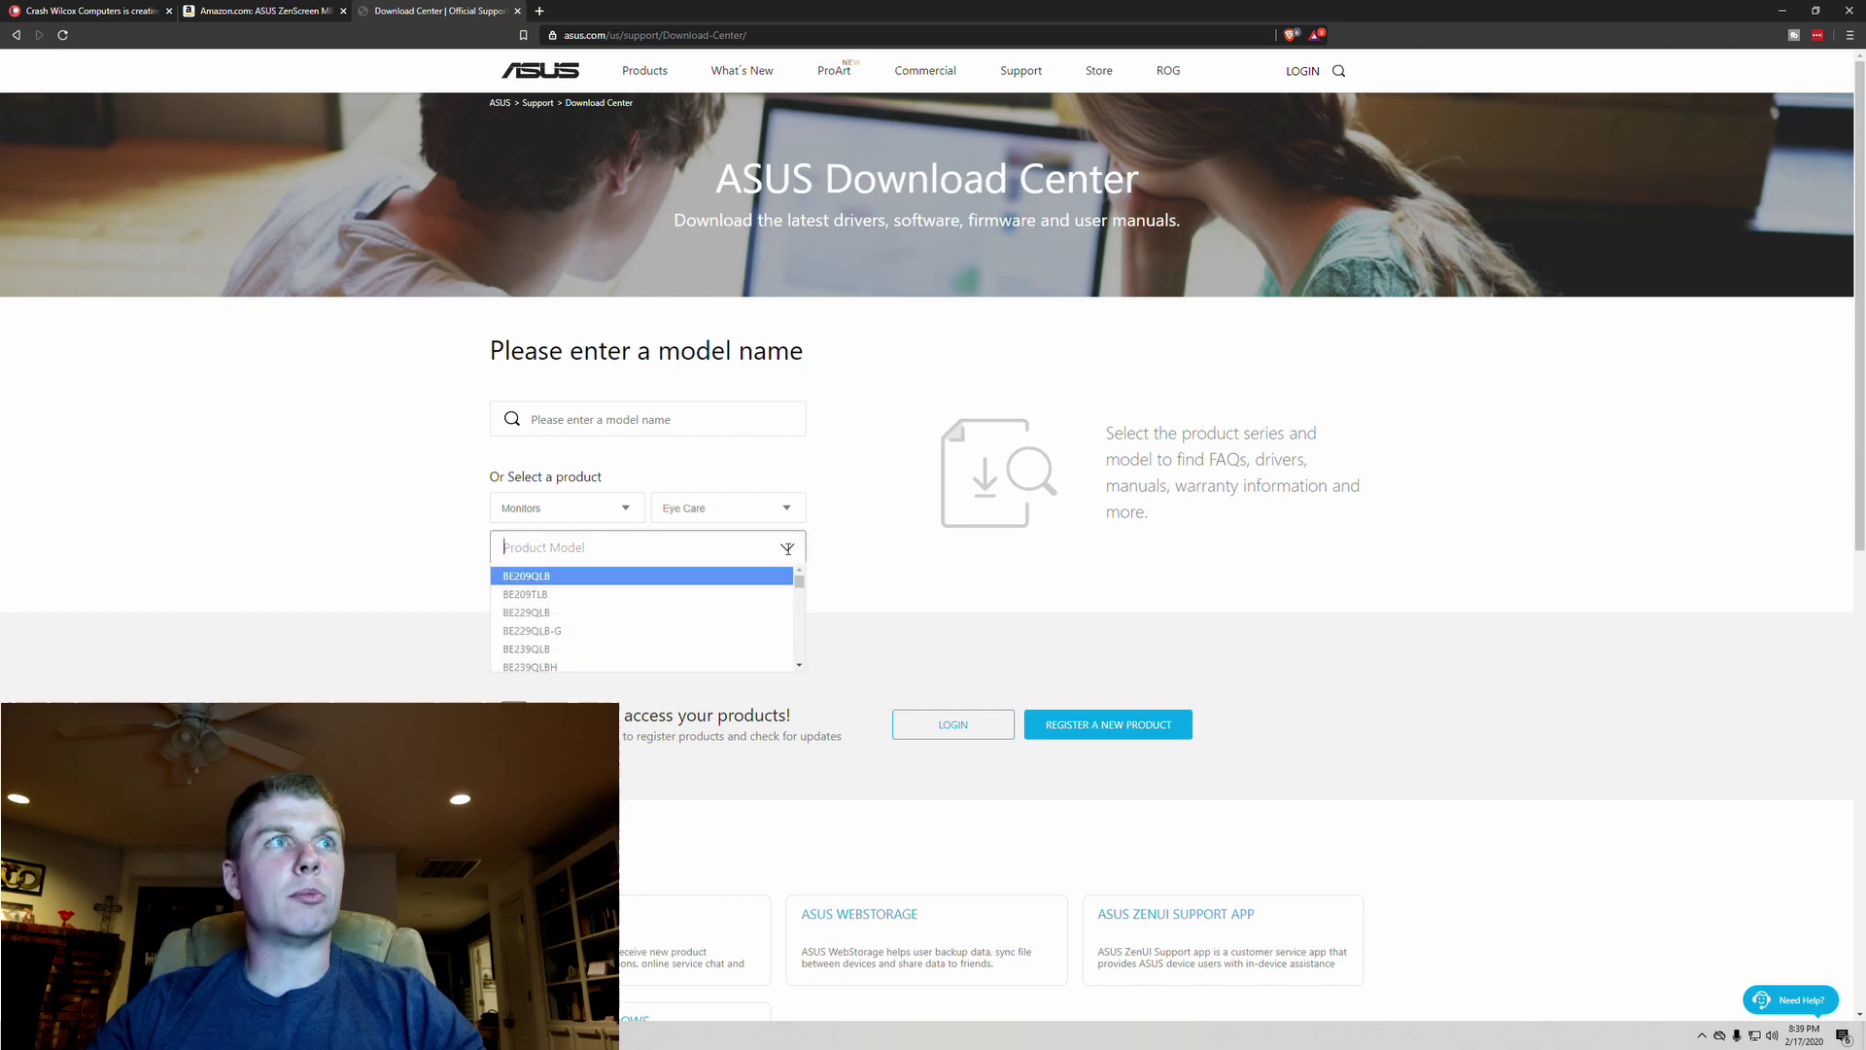
pyautogui.moveTo(801, 577); pyautogui.dragTo(806, 664)
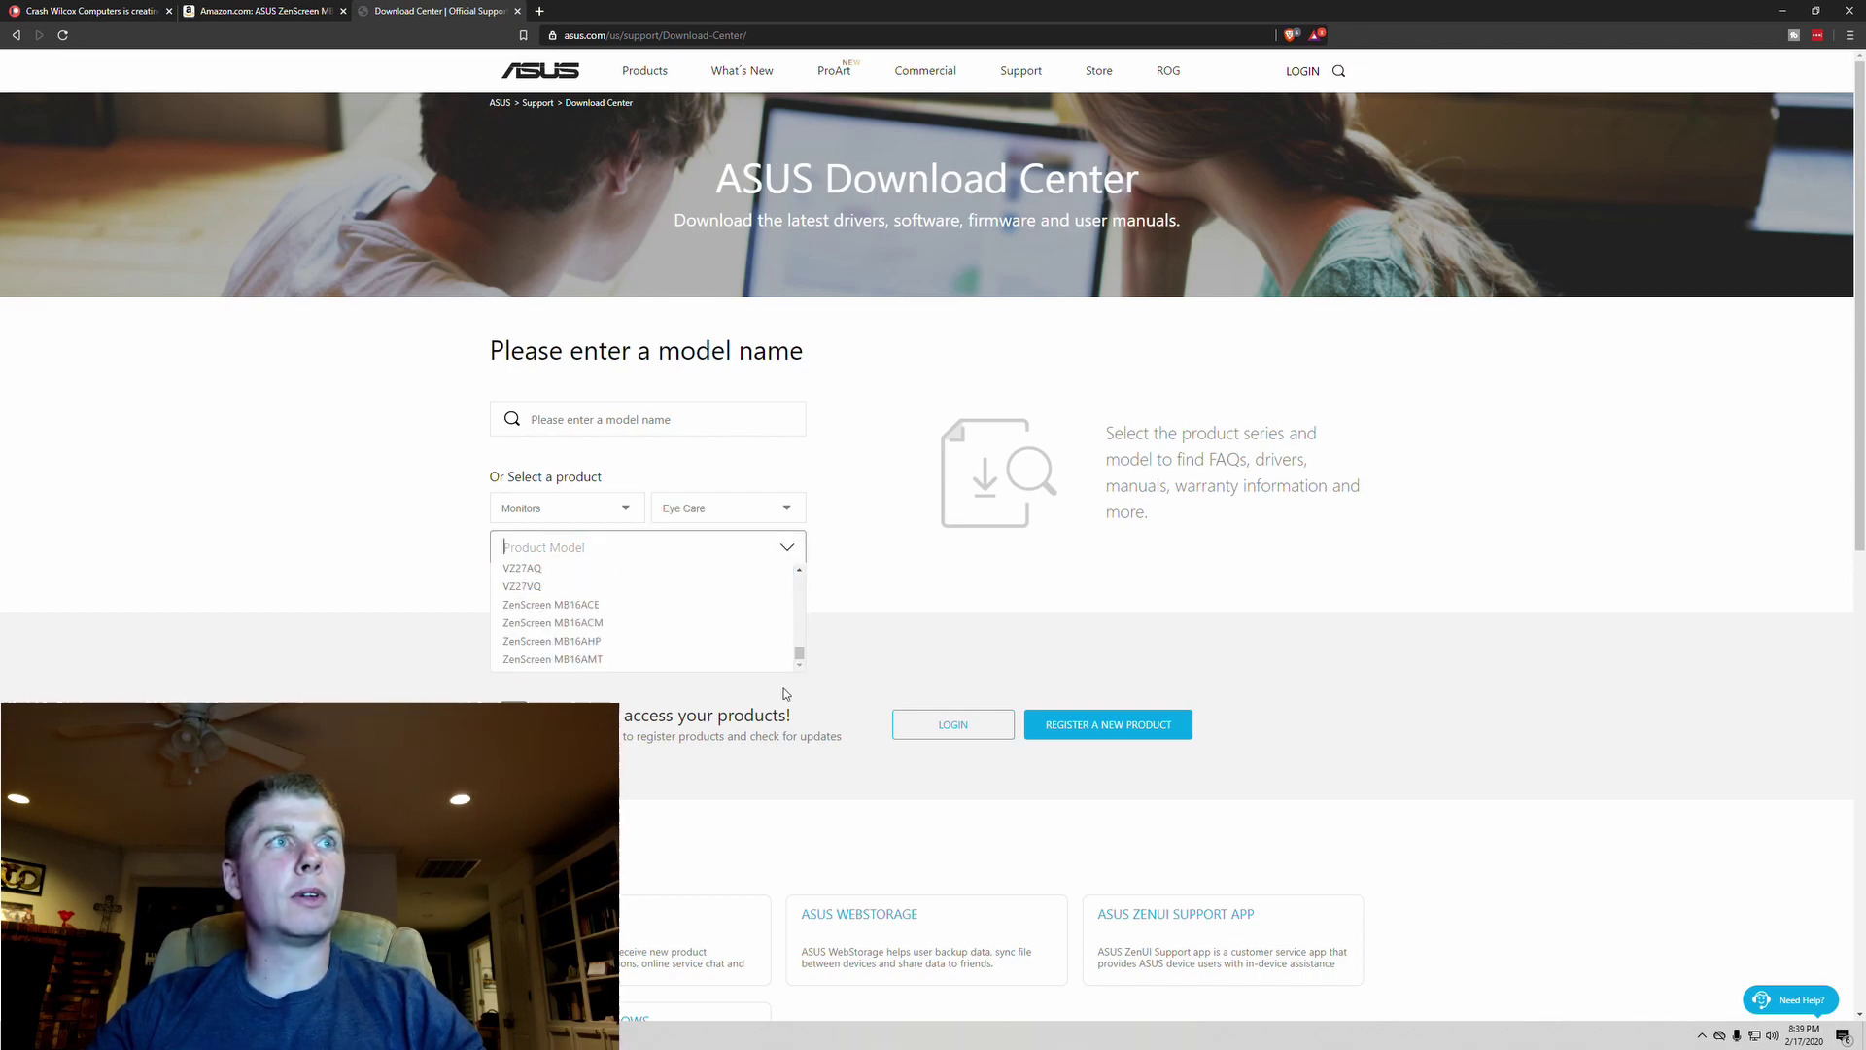
pyautogui.click(563, 613)
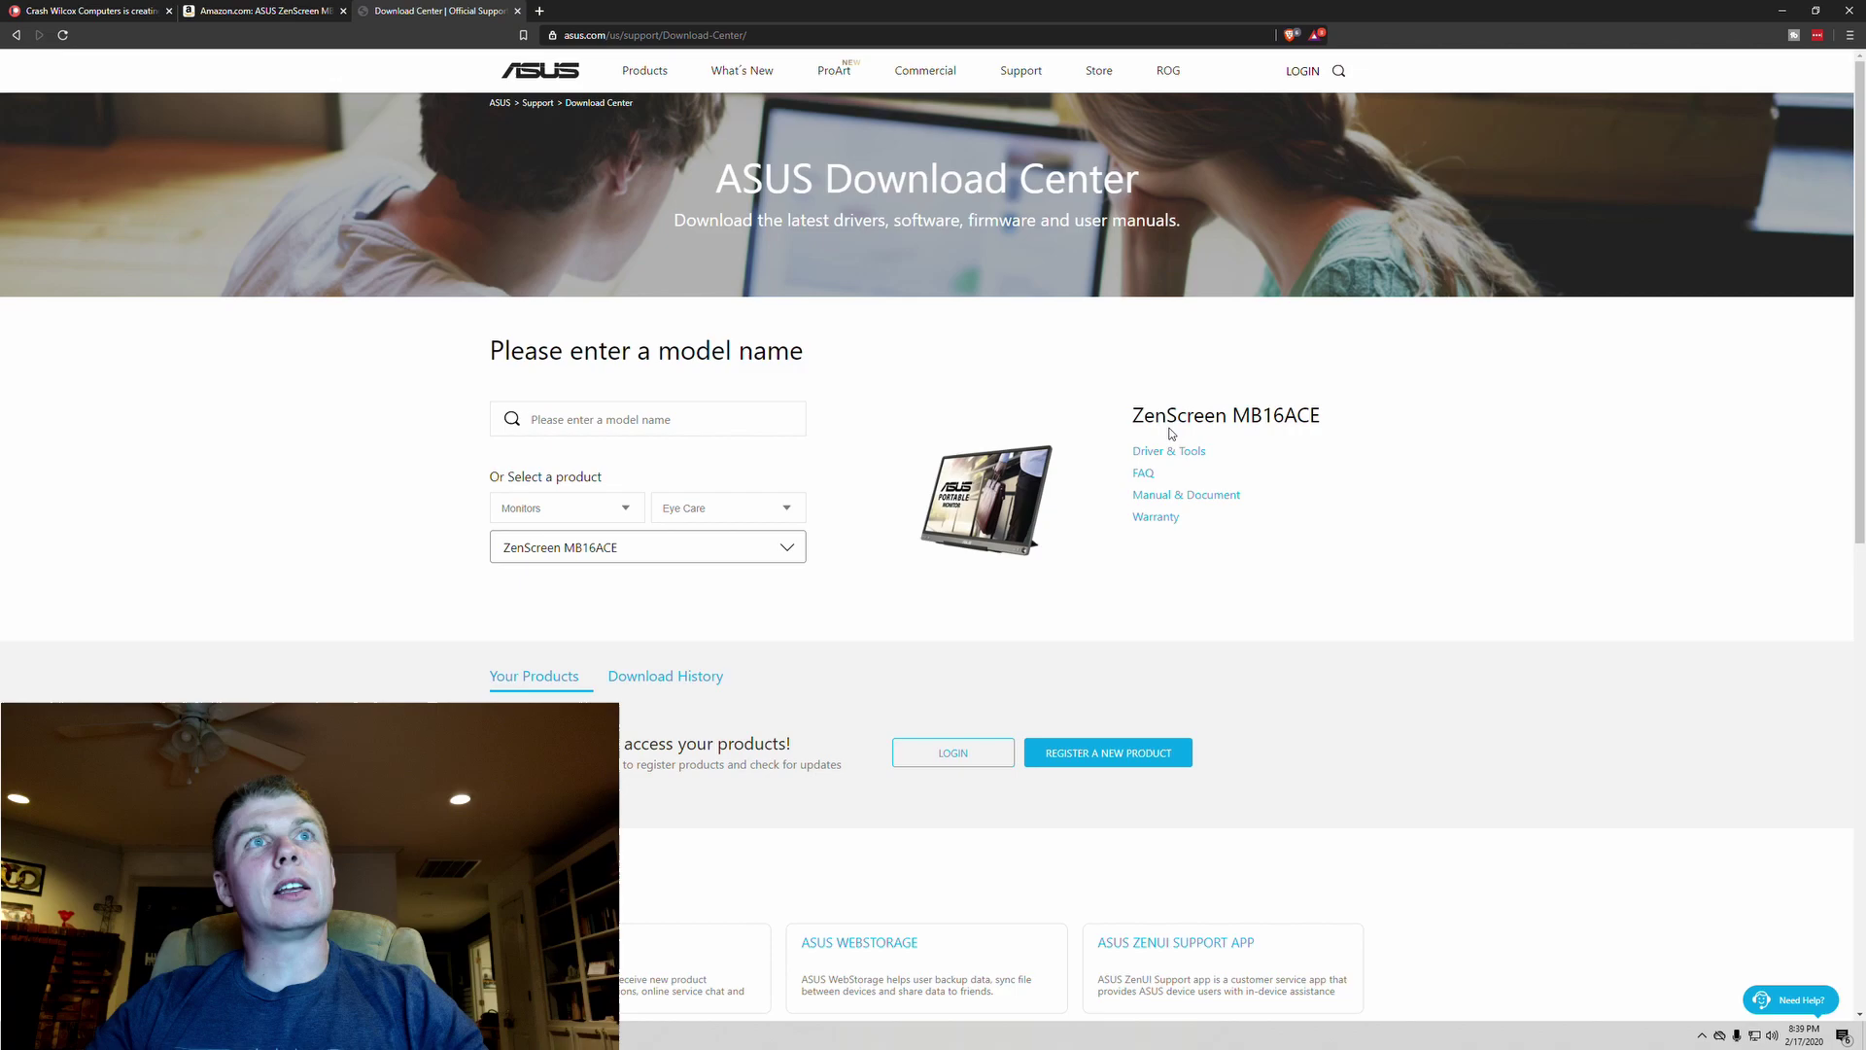
# - Show the MB16ACE Driver & Tools downloads for Windows 10 64-bit, including Driver Package 9.1
pyautogui.click(1166, 453)
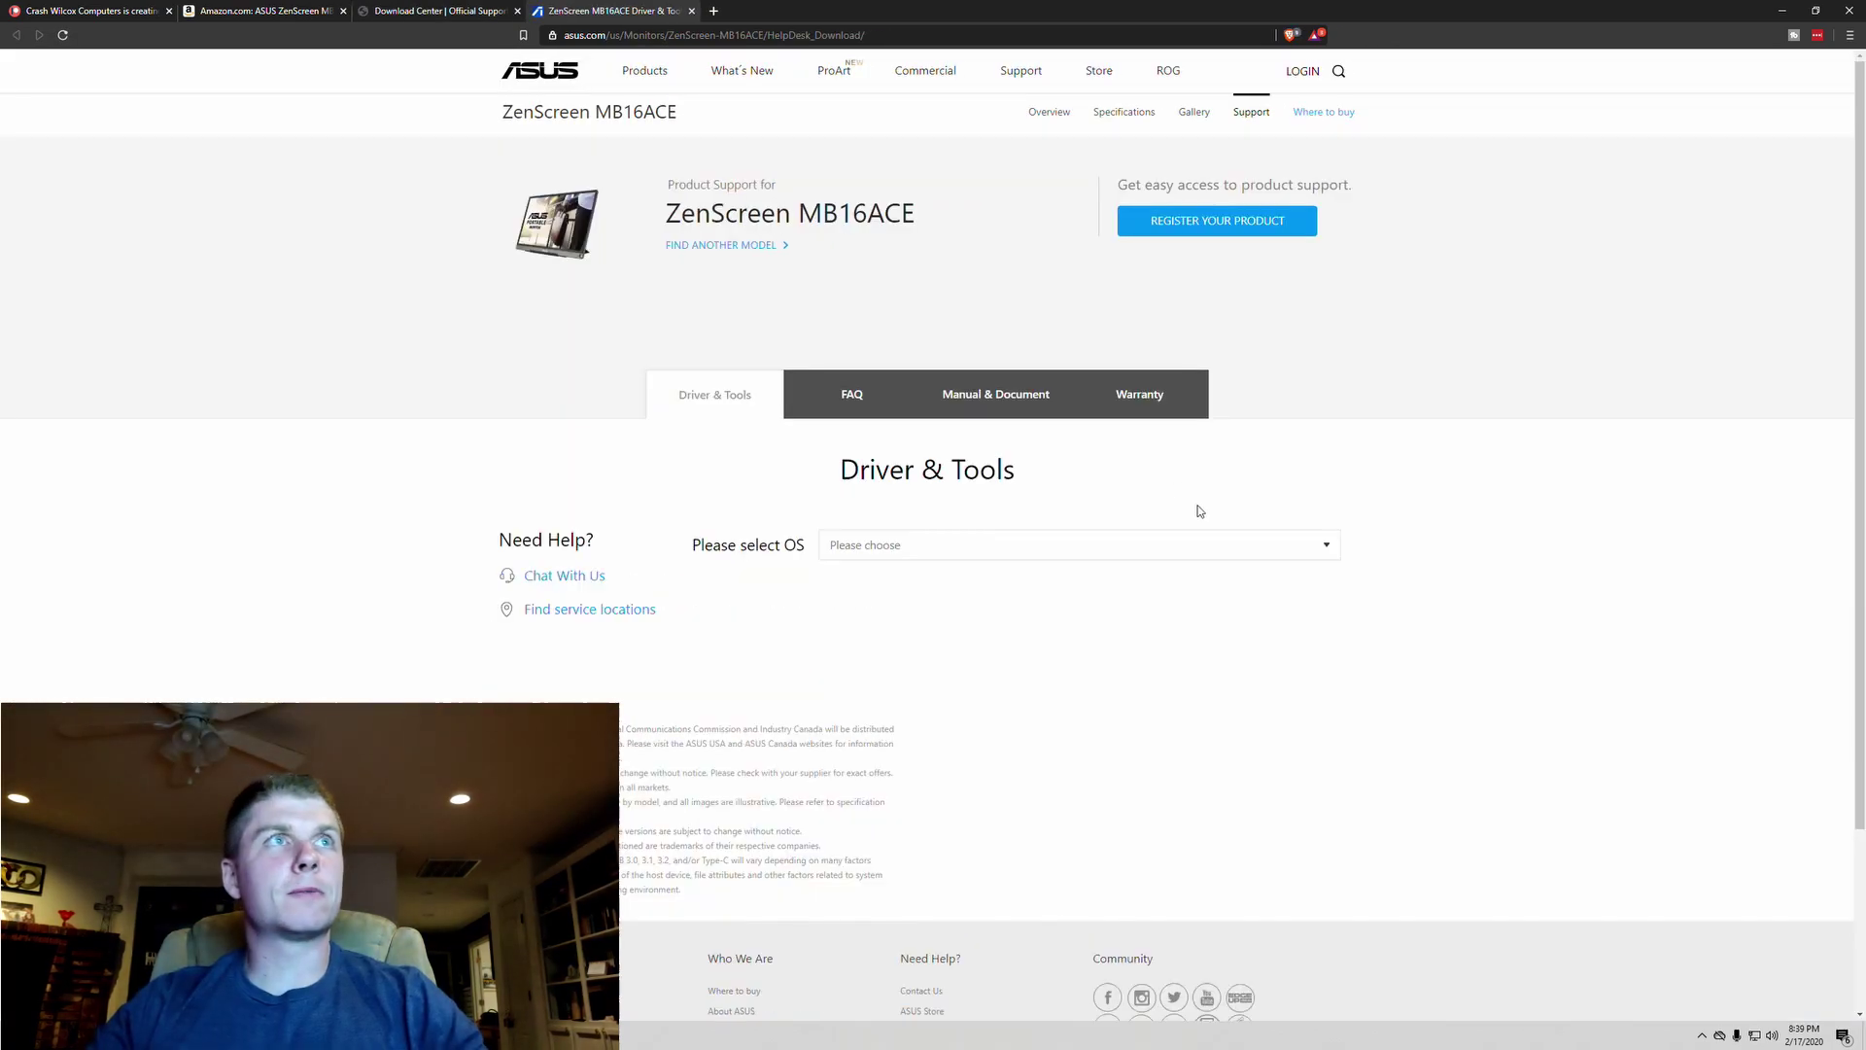
pyautogui.click(916, 550)
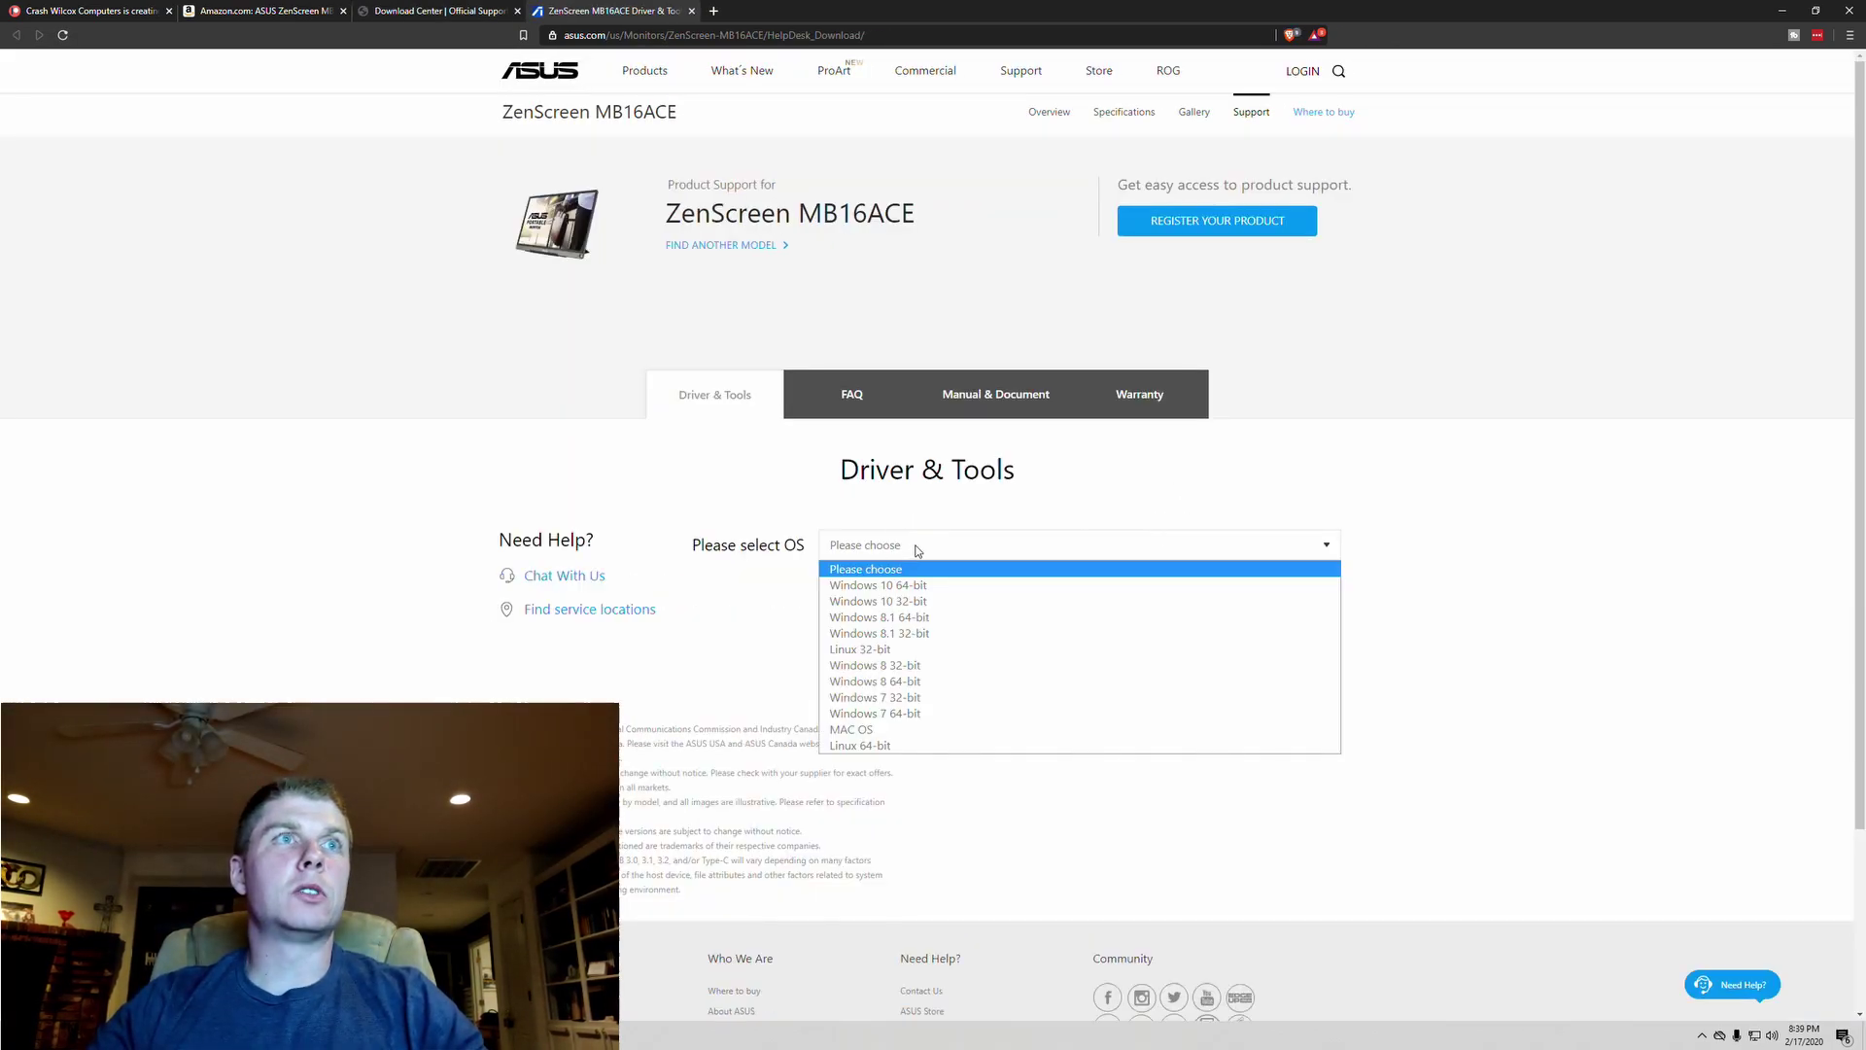
pyautogui.click(911, 584)
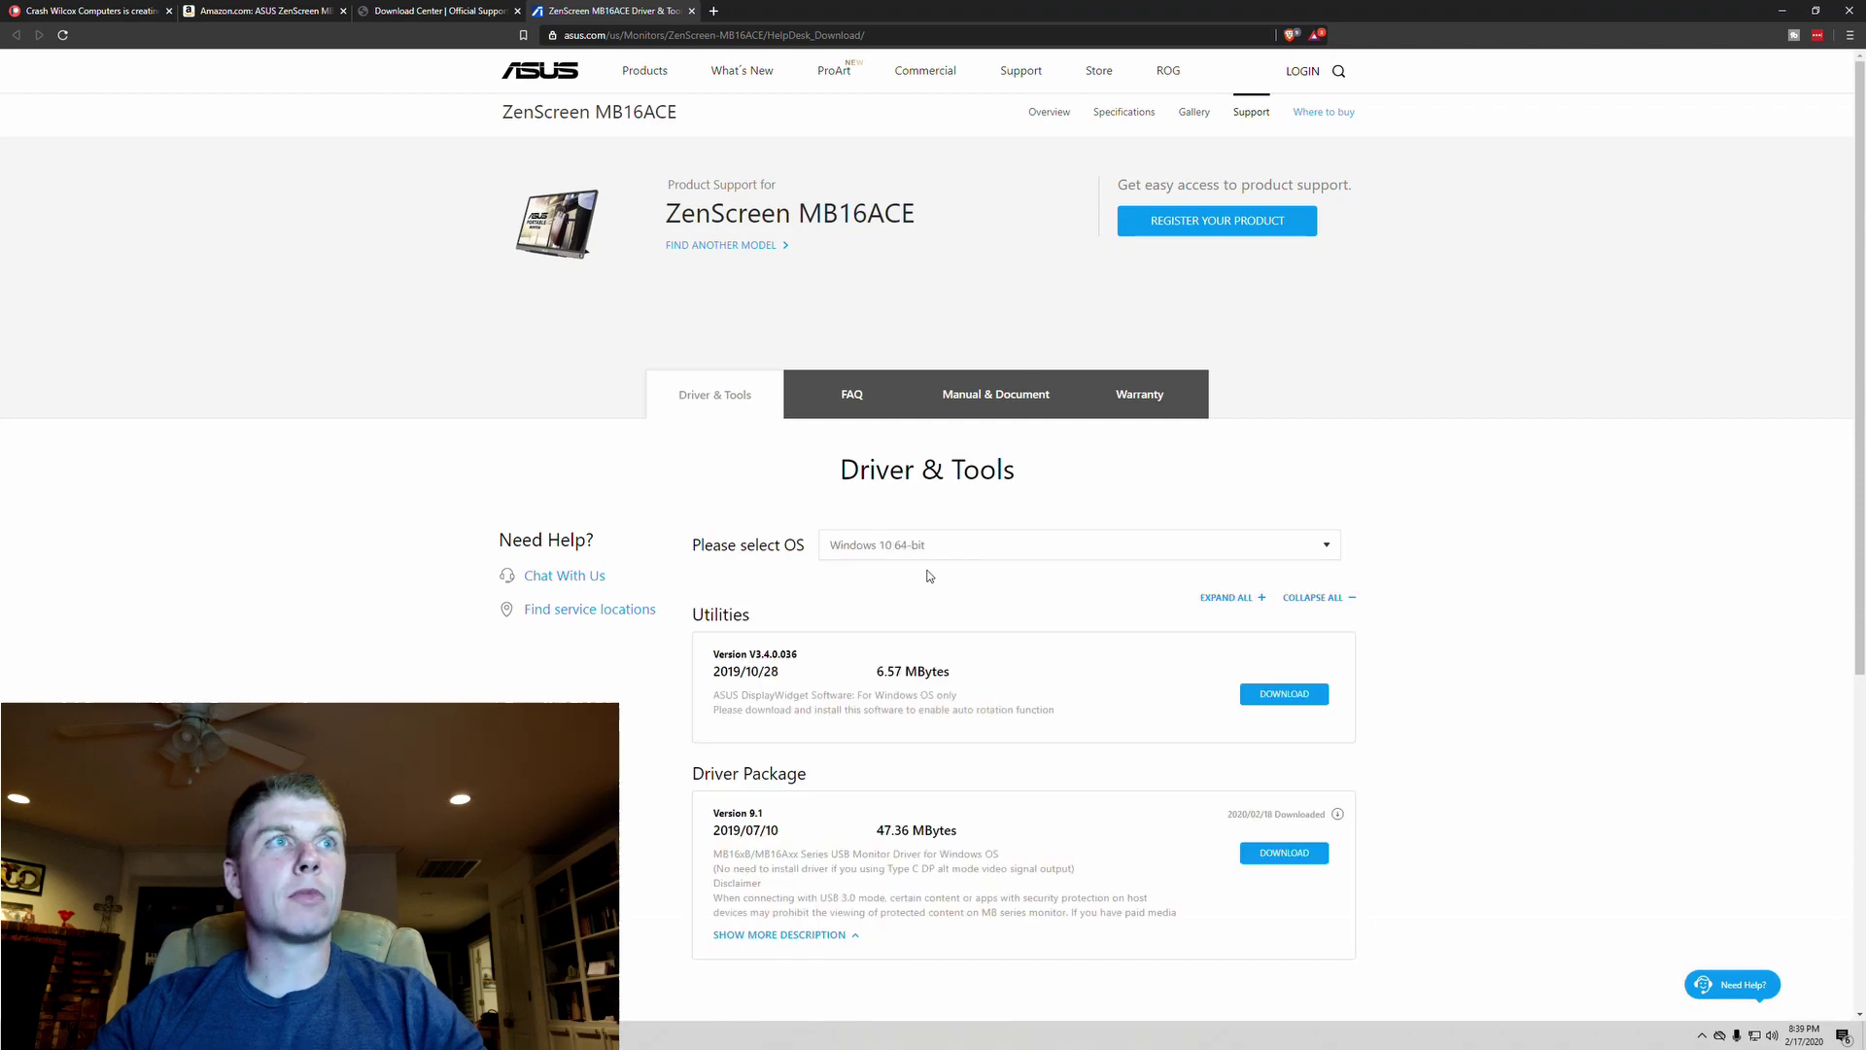
pyautogui.scroll(-1, 673, 631)
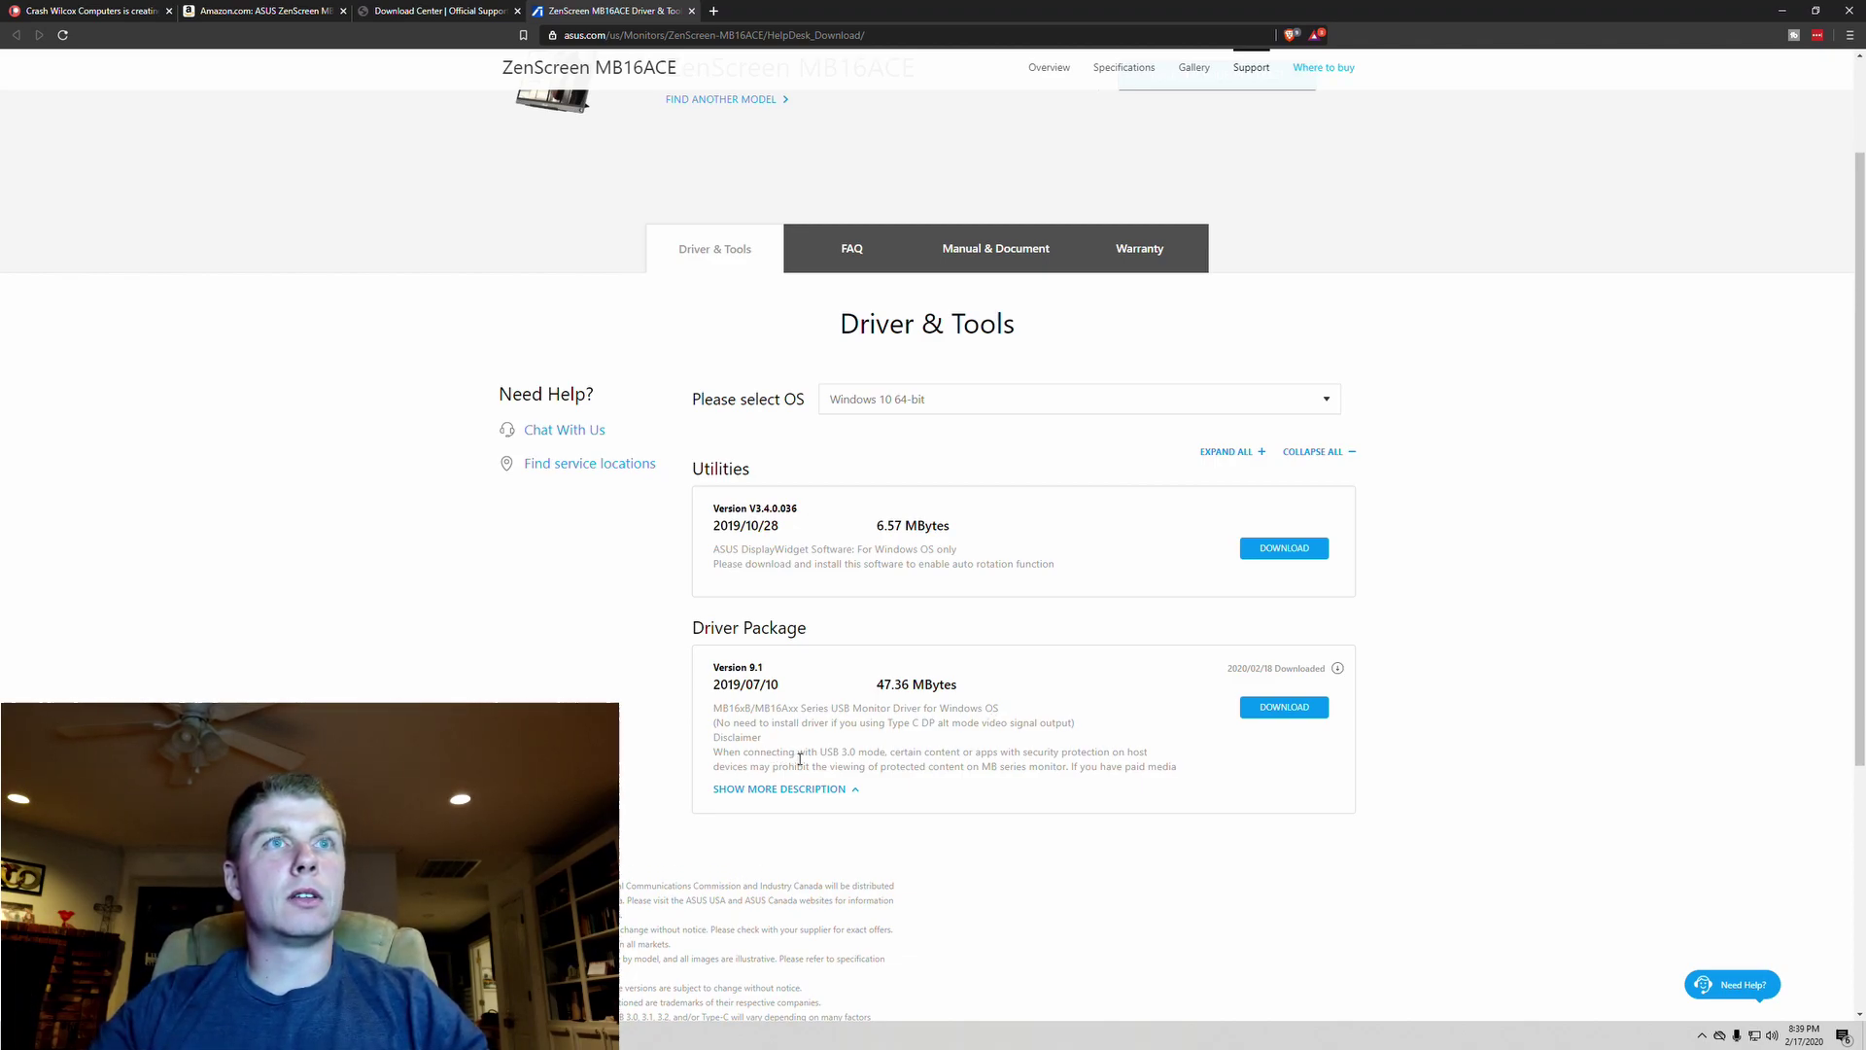
pyautogui.scroll(1, 1164, 794)
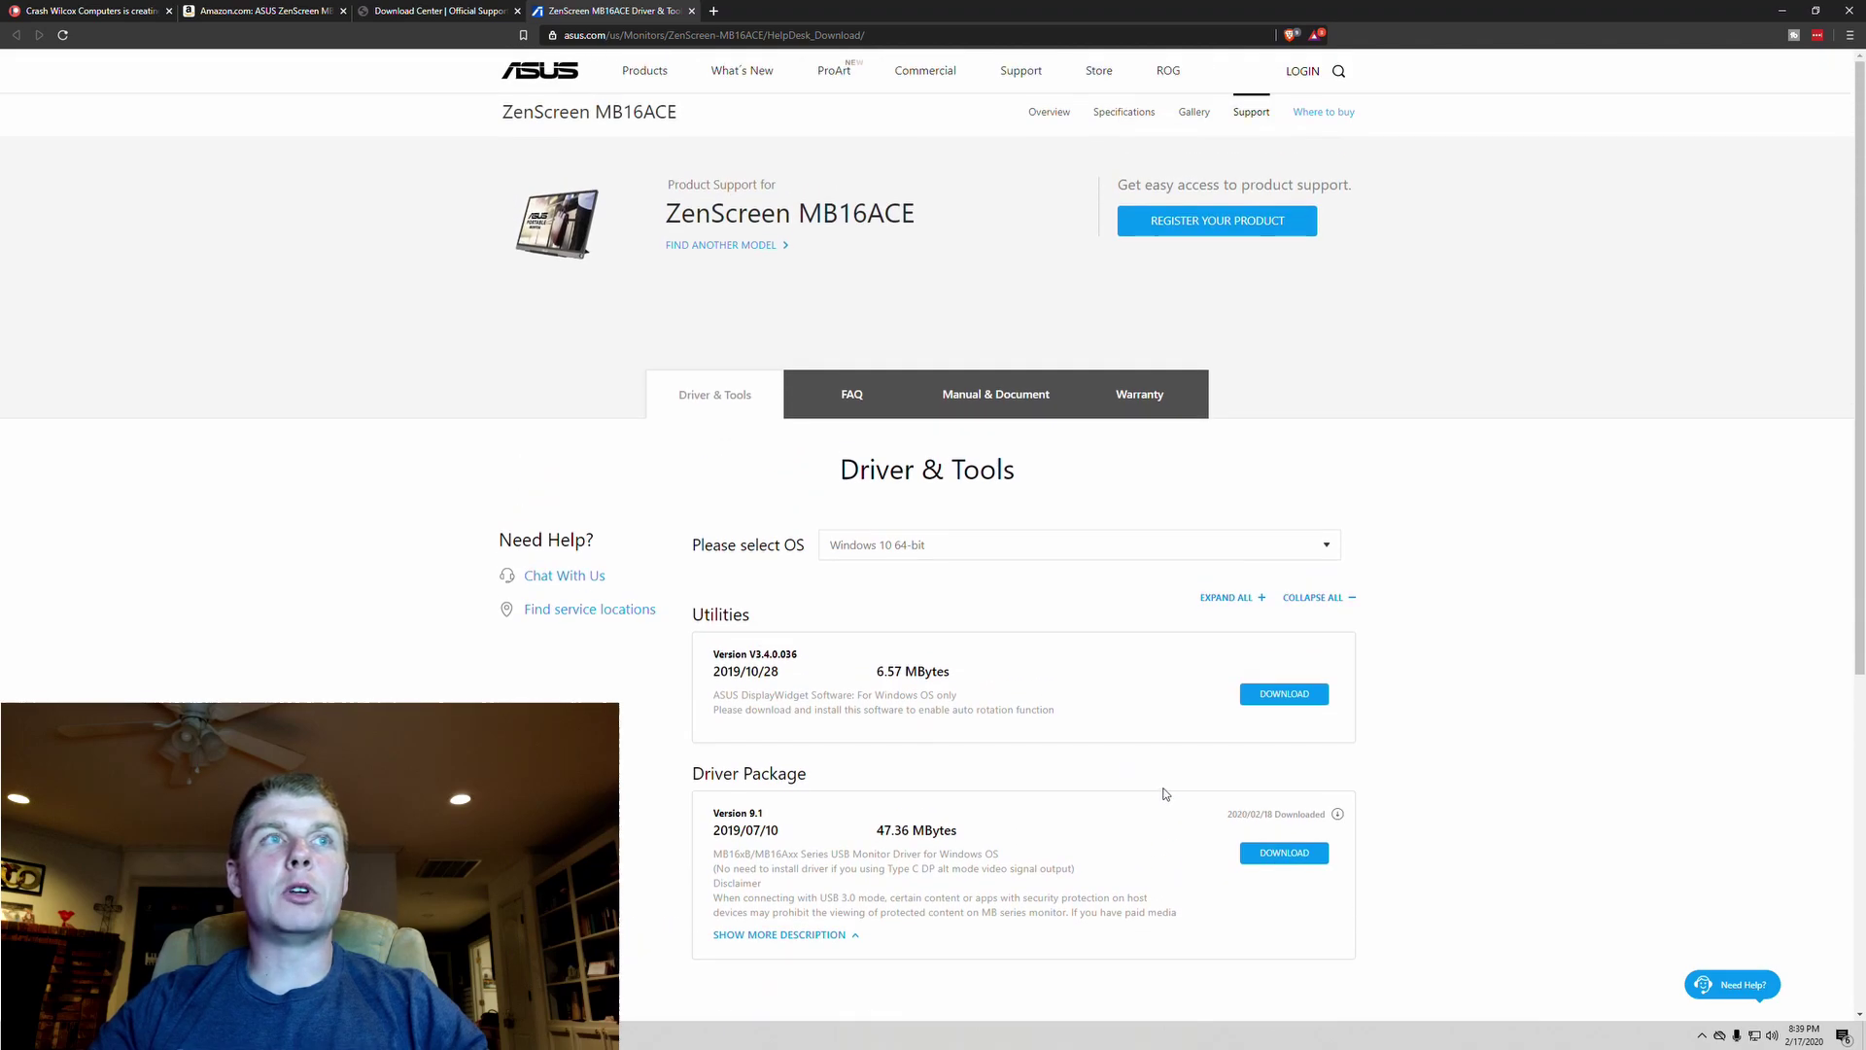